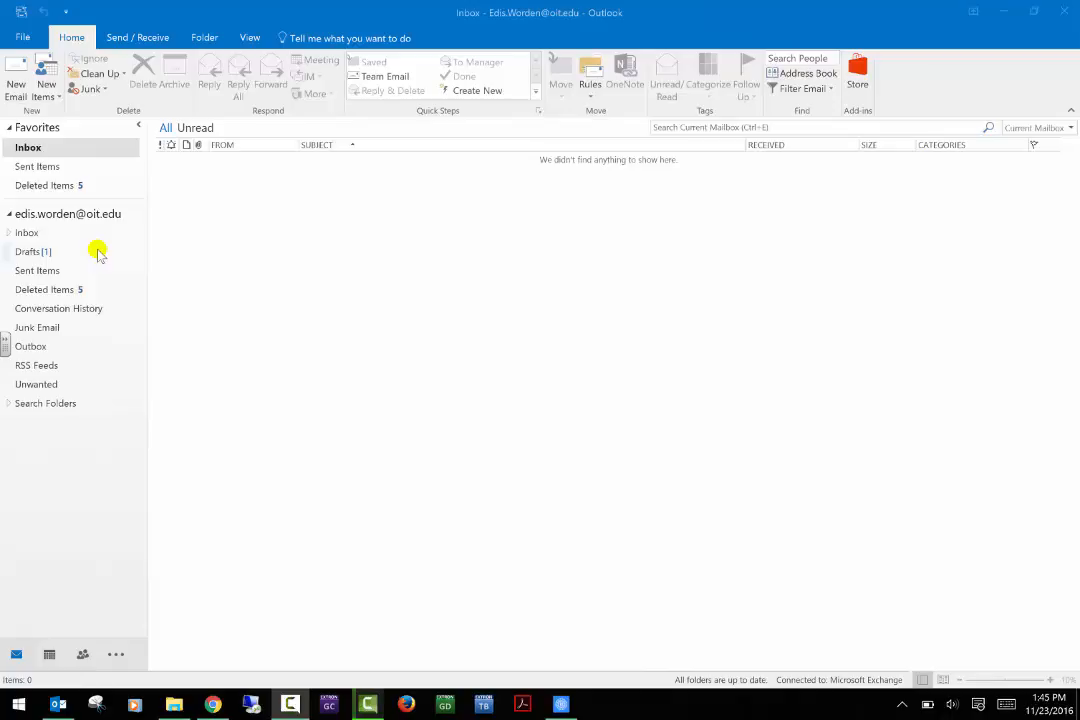
Switch Outlook from the empty Inbox to the Calendar week of November 20–26, 2016.
left_click(52, 654)
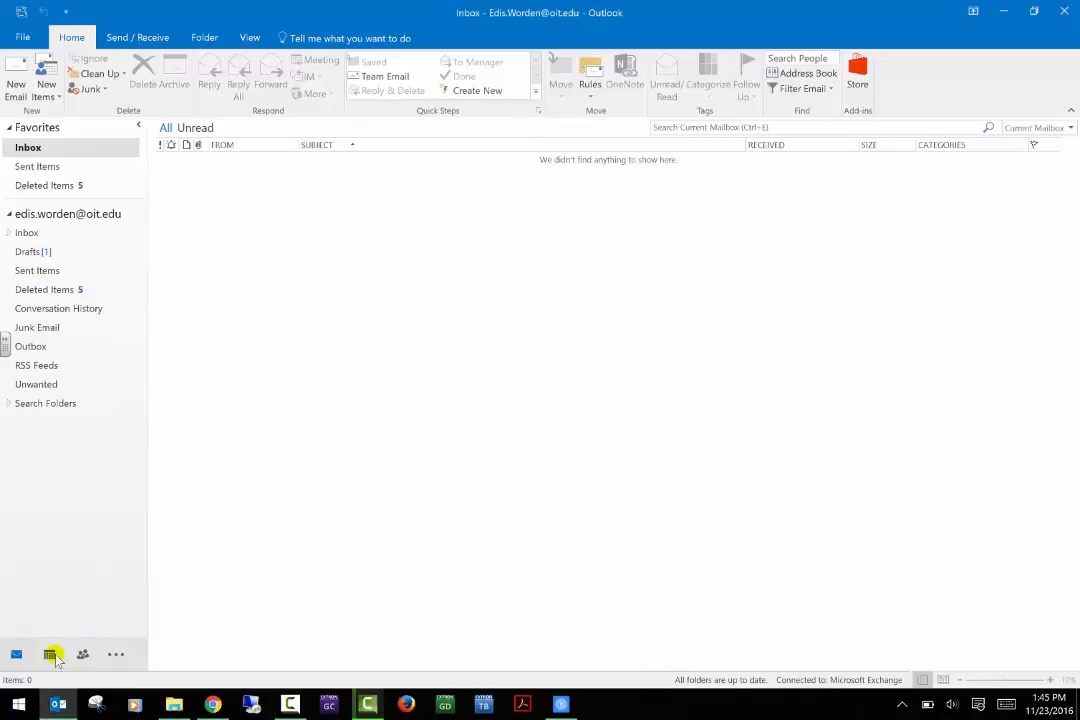
left_click(50, 655)
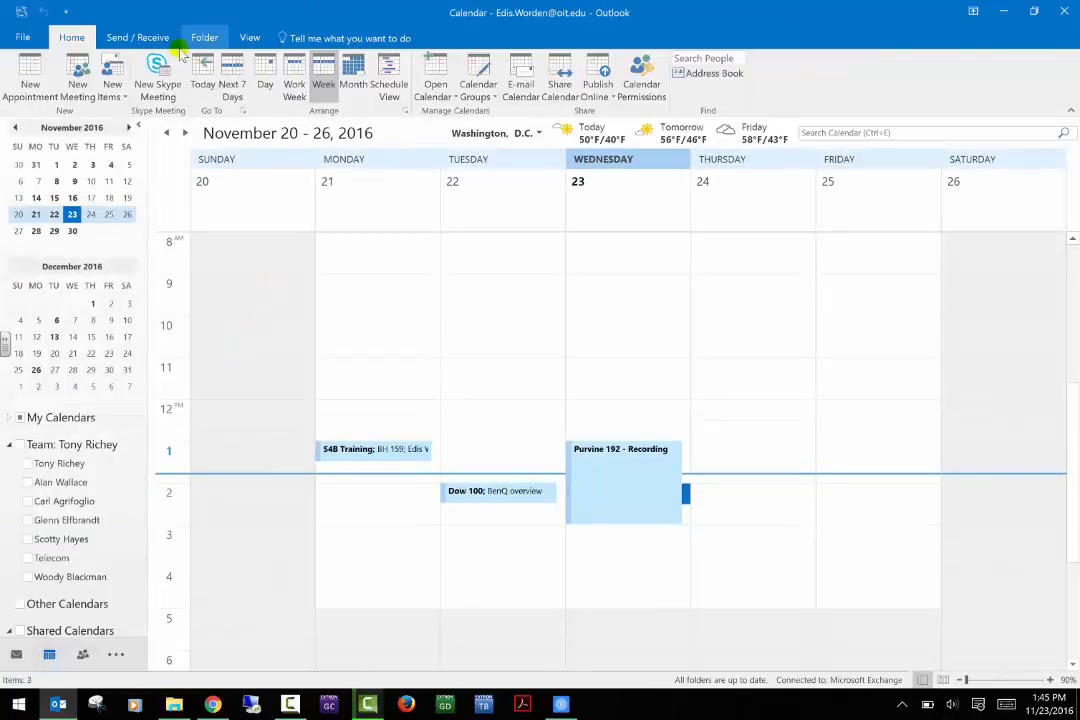
Create a new Skype Meeting invitation containing a Join Skype Meeting link.
left_click(159, 74)
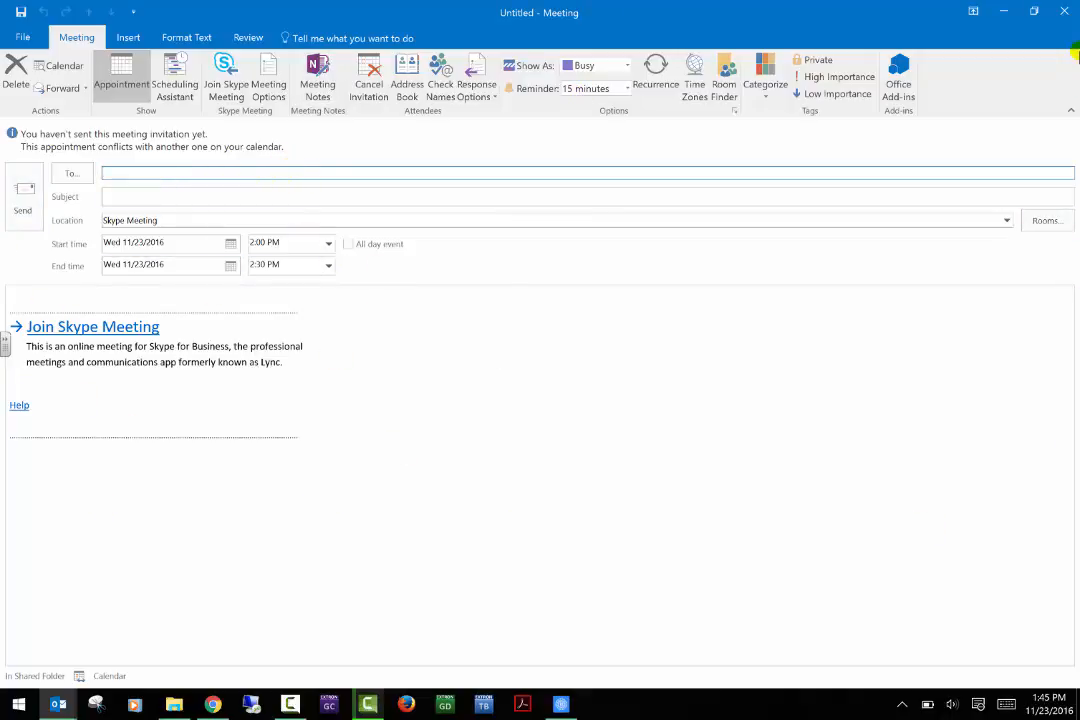
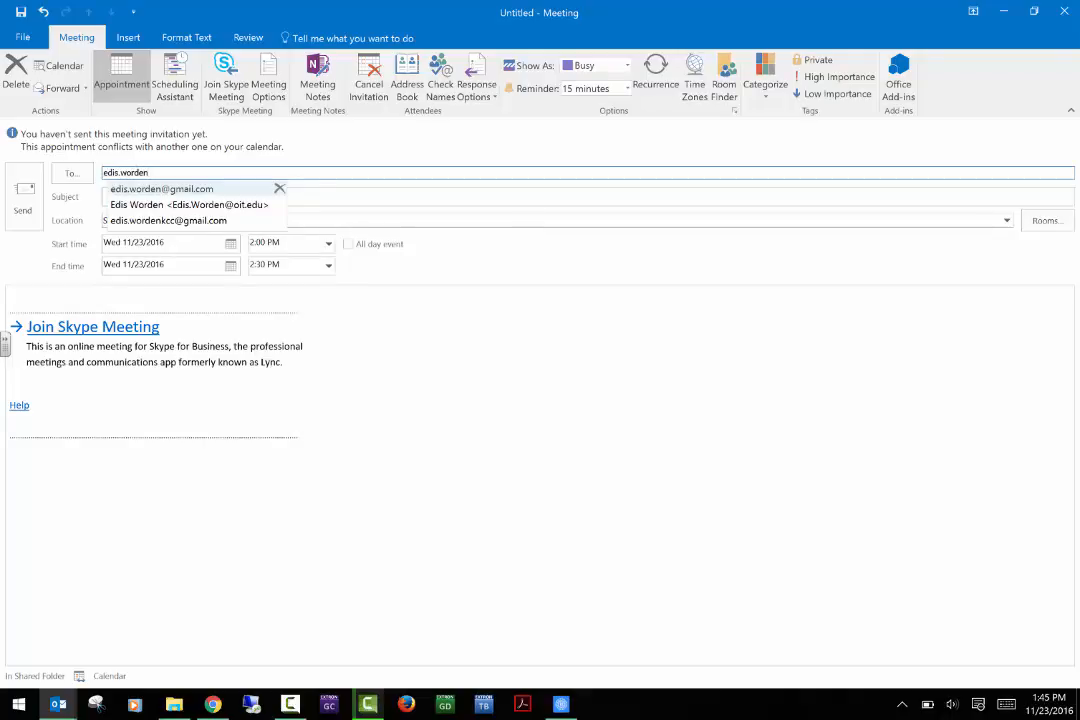
Address the meeting to the Gmail recipient and title it 'Going over today's class'.
left_click(222, 219)
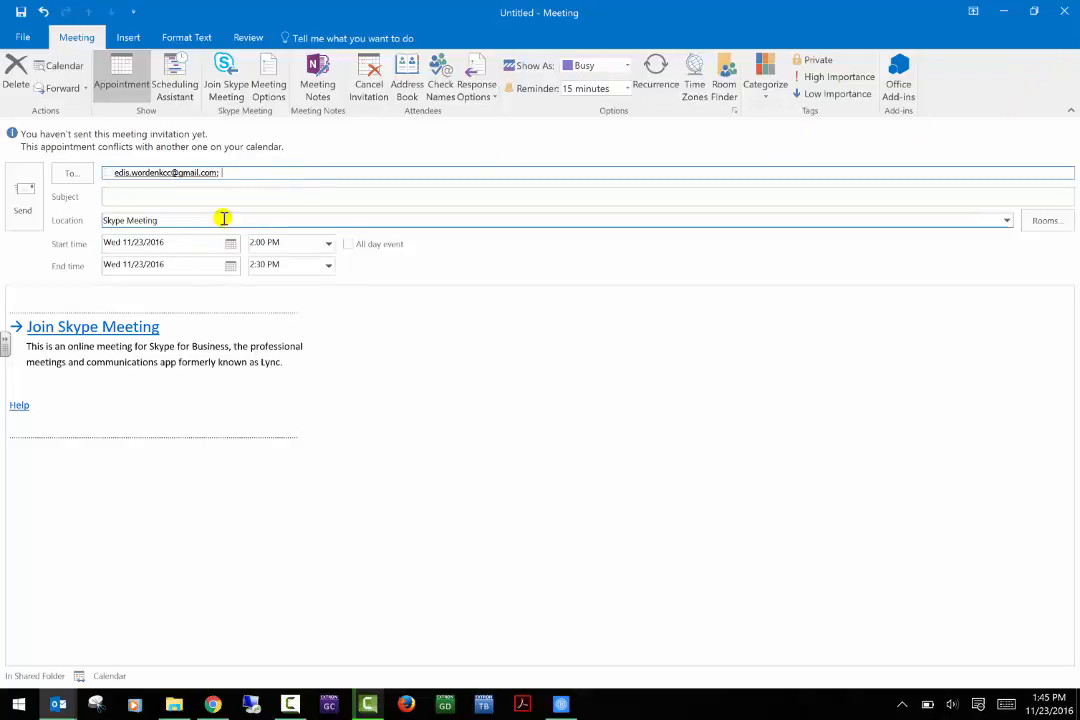
left_click(210, 197)
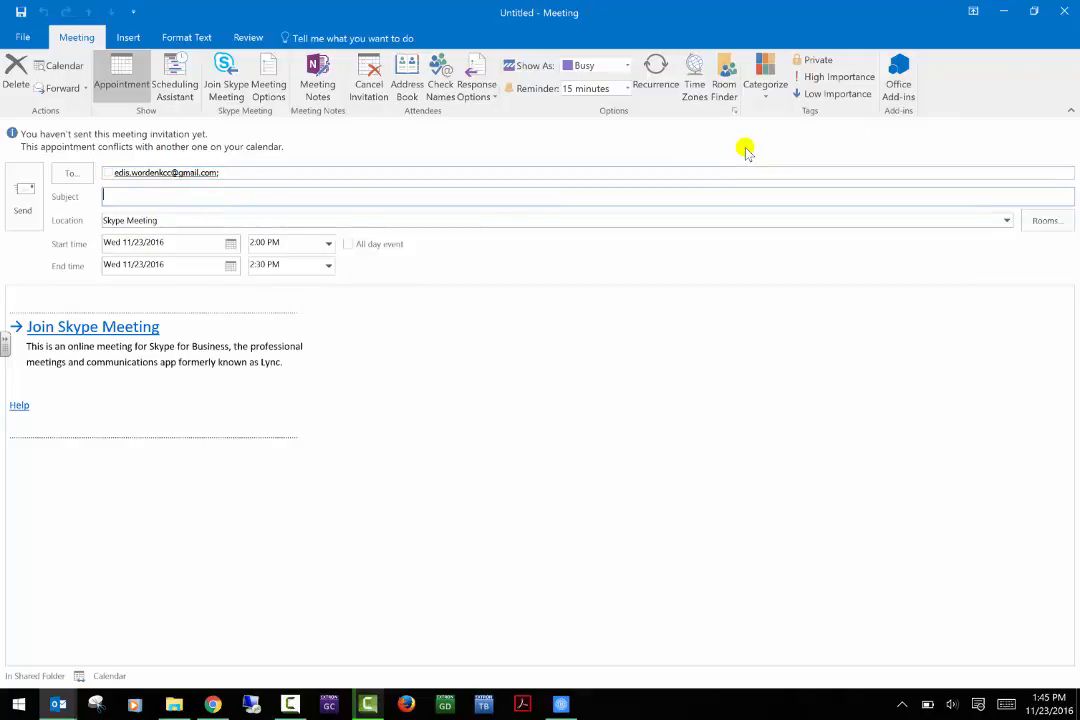
type("Going over today's class")
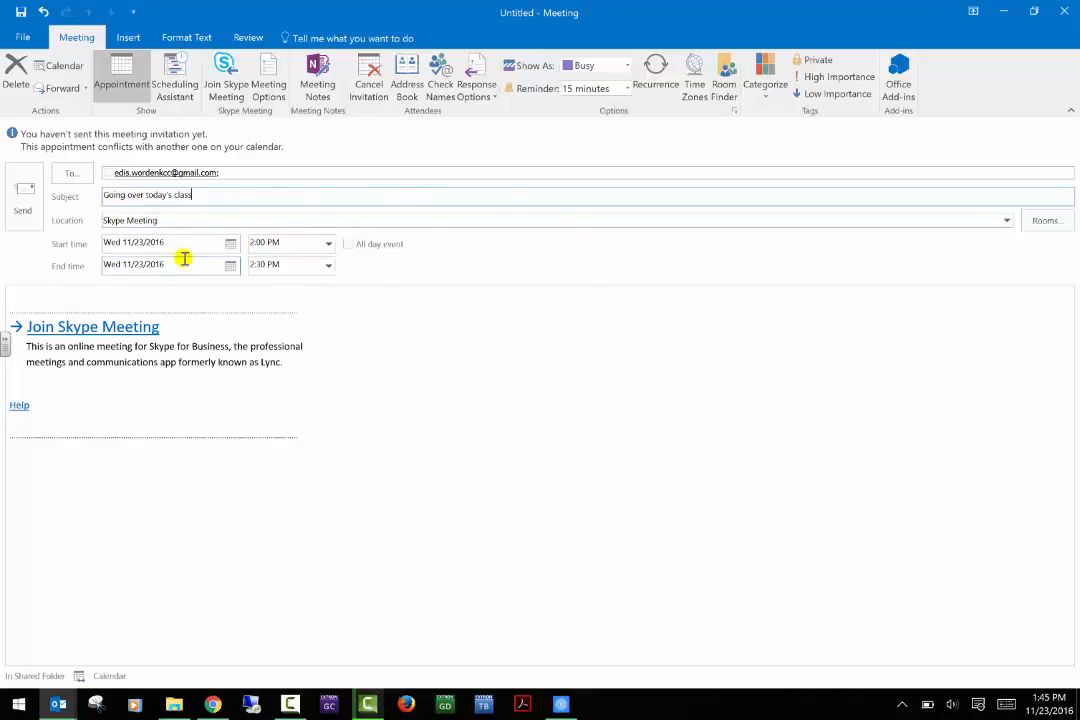
Set the meeting start time to 1:45 PM.
left_click(329, 243)
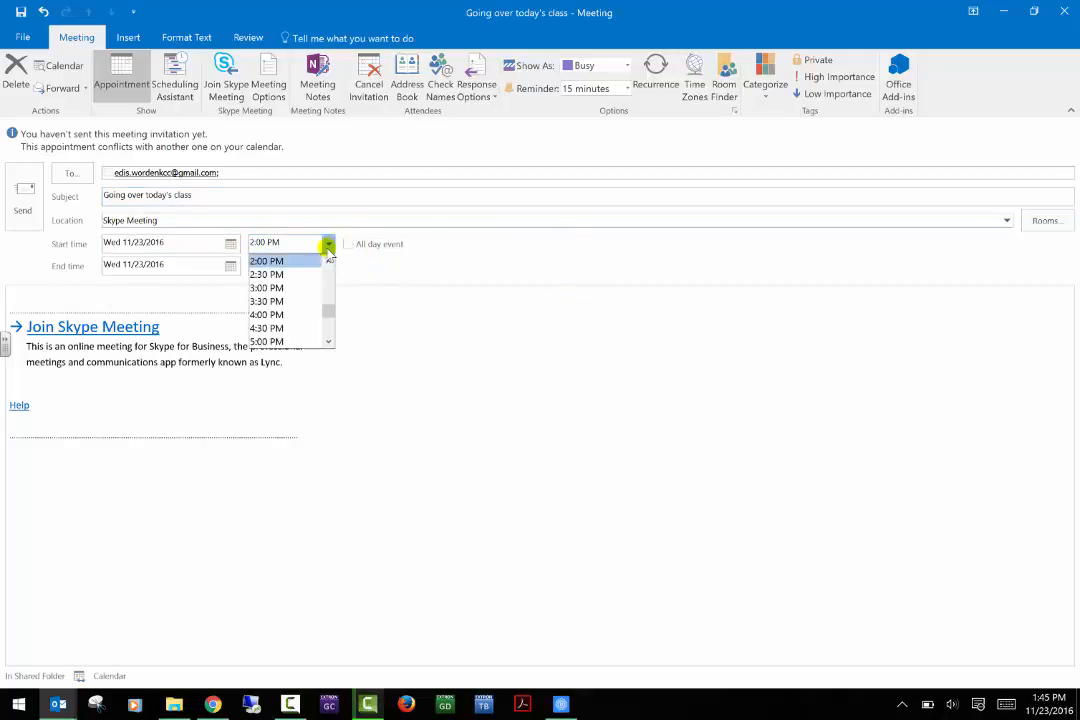
left_click(298, 260)
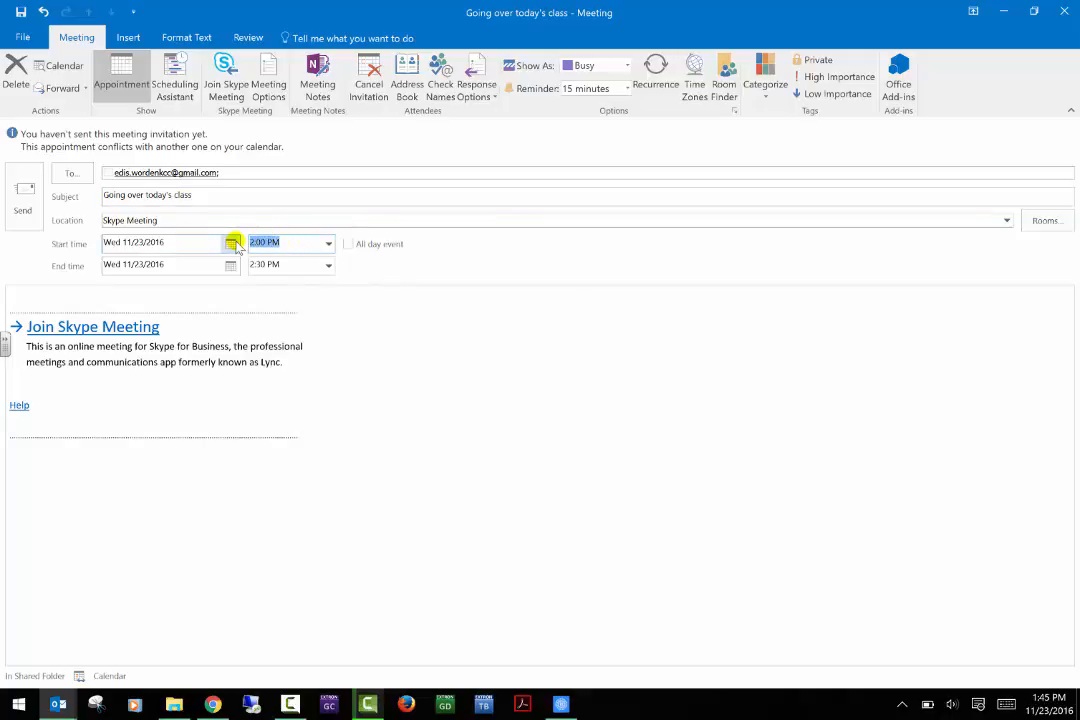
type("1")
Review availability in Scheduling Assistant, keep Show As at Busy, and return to the Appointment form.
left_click(178, 70)
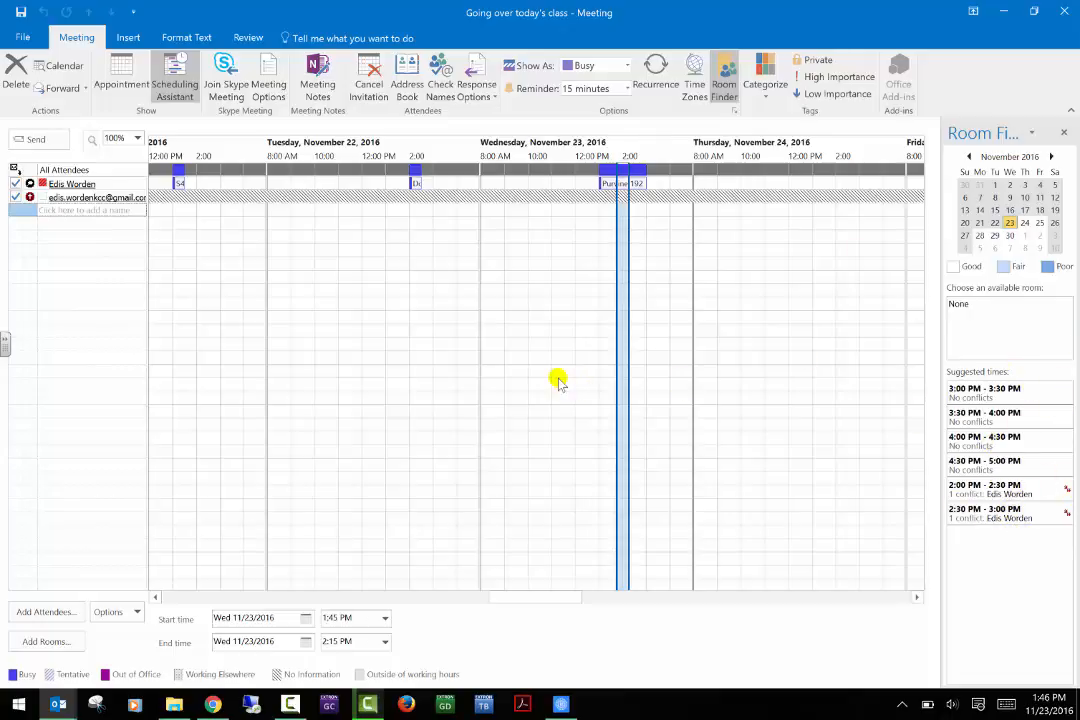
left_click(596, 65)
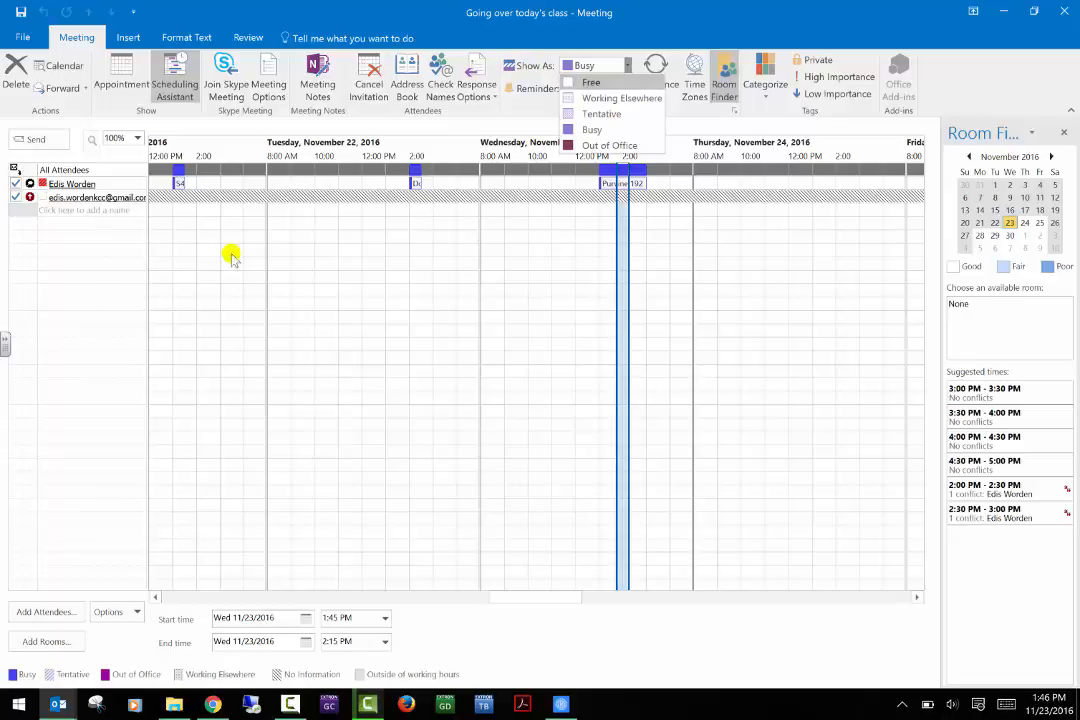
key("Down")
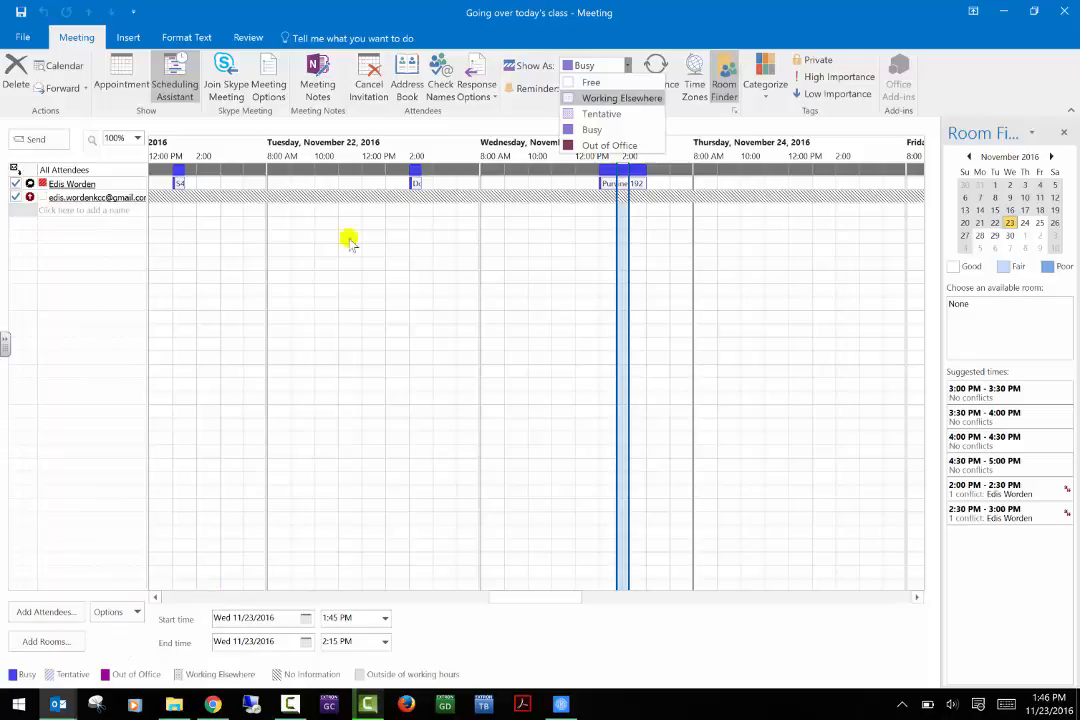
key("Up")
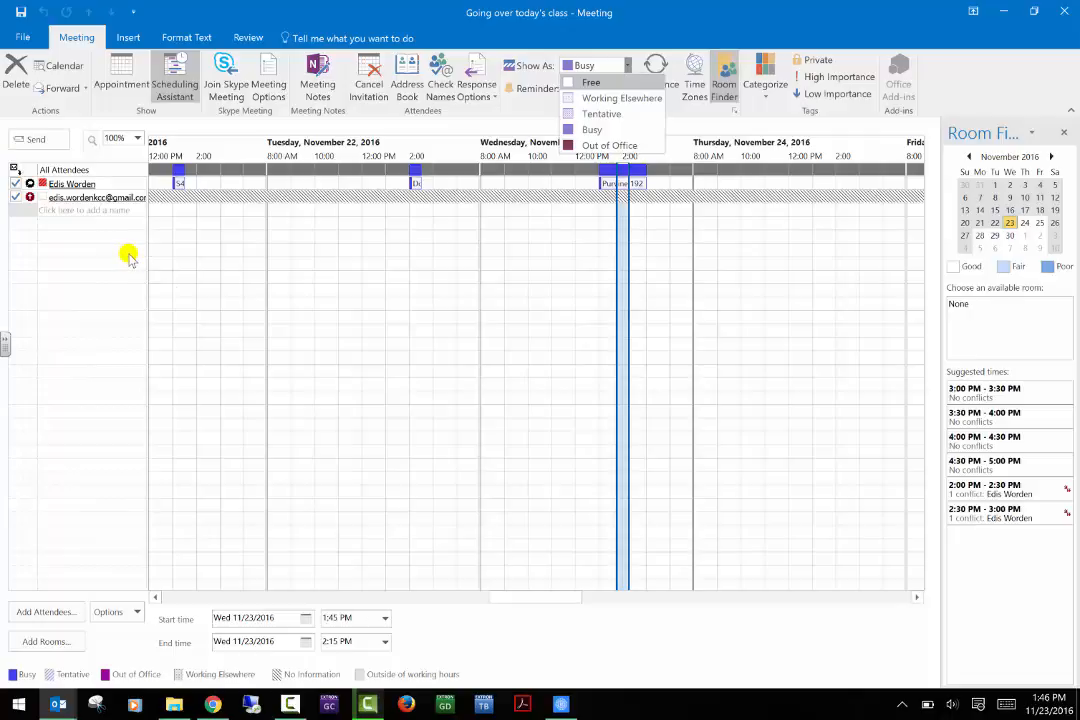
left_click(624, 68)
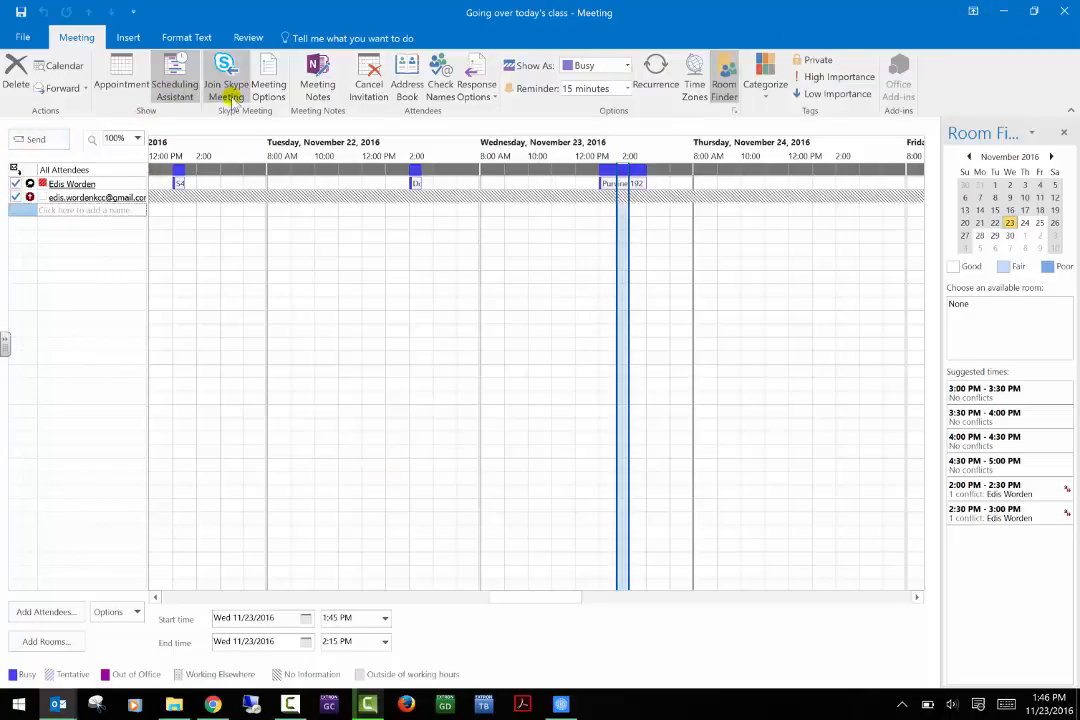
left_click(120, 85)
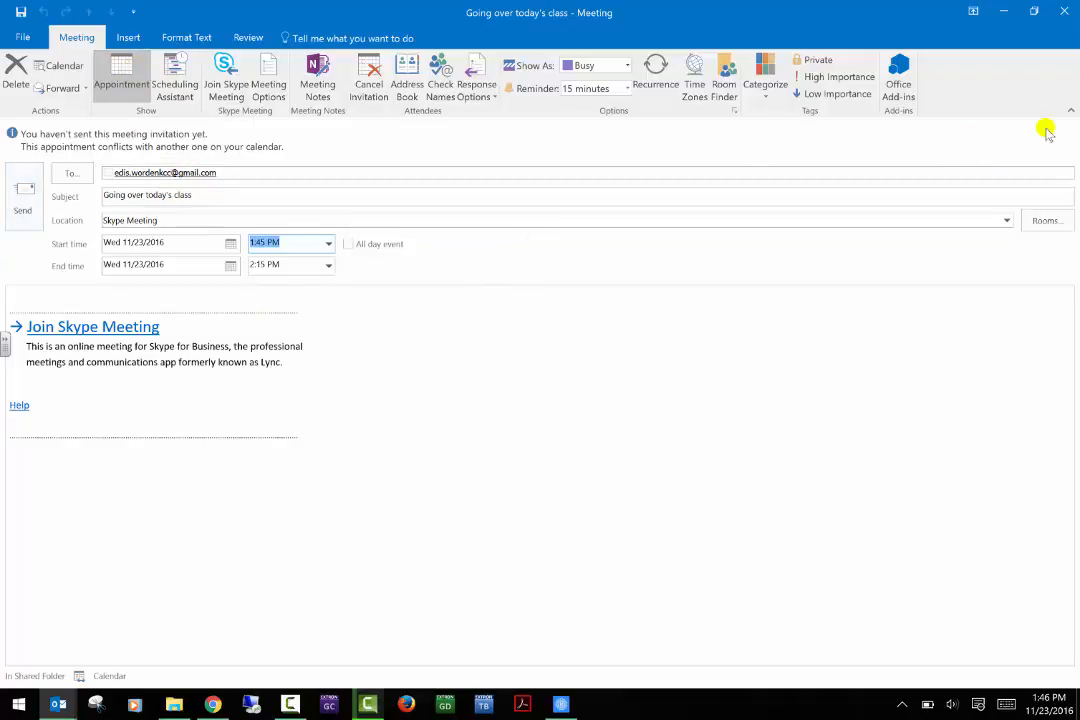
left_click(1040, 217)
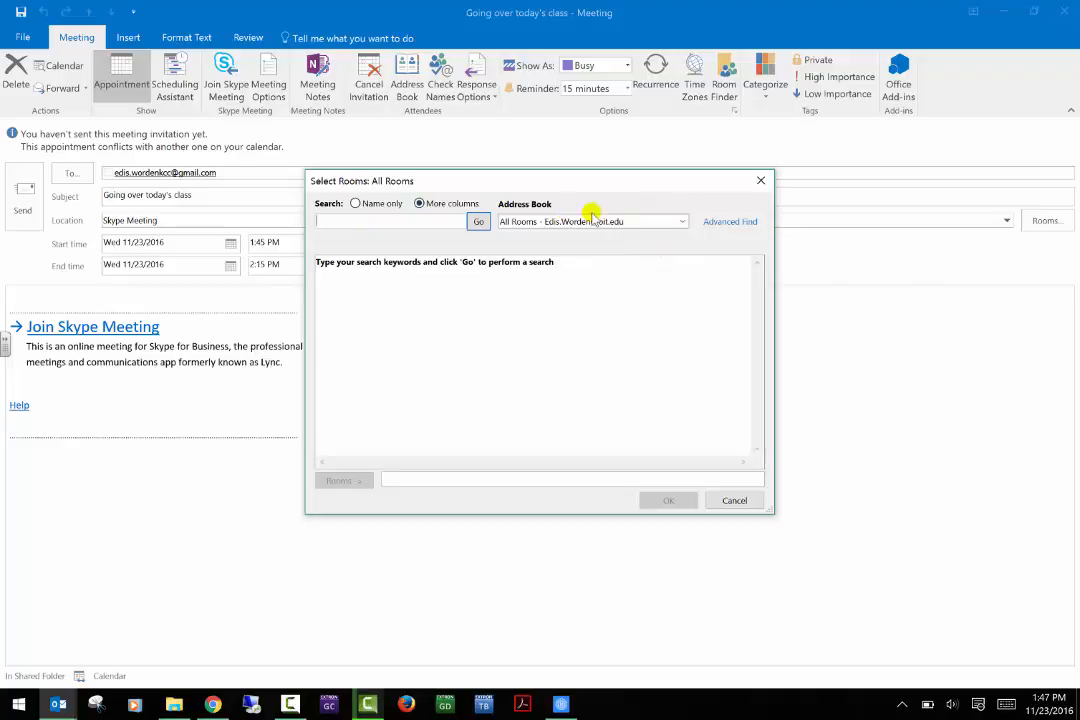
left_click(722, 502)
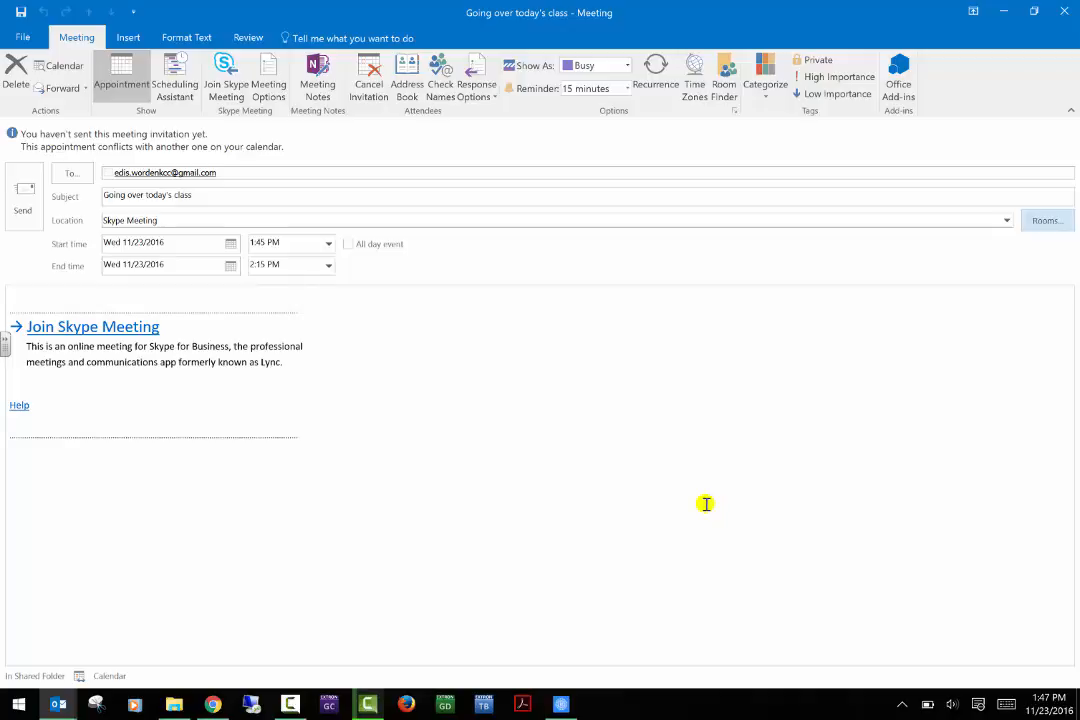
left_click(487, 97)
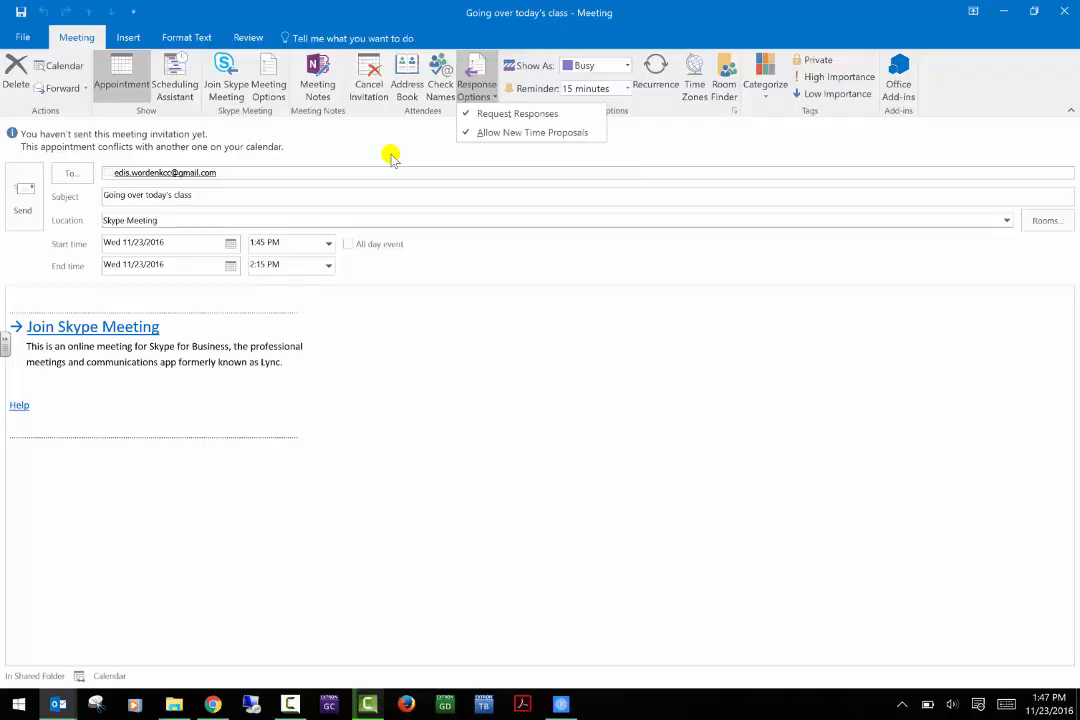
left_click(652, 152)
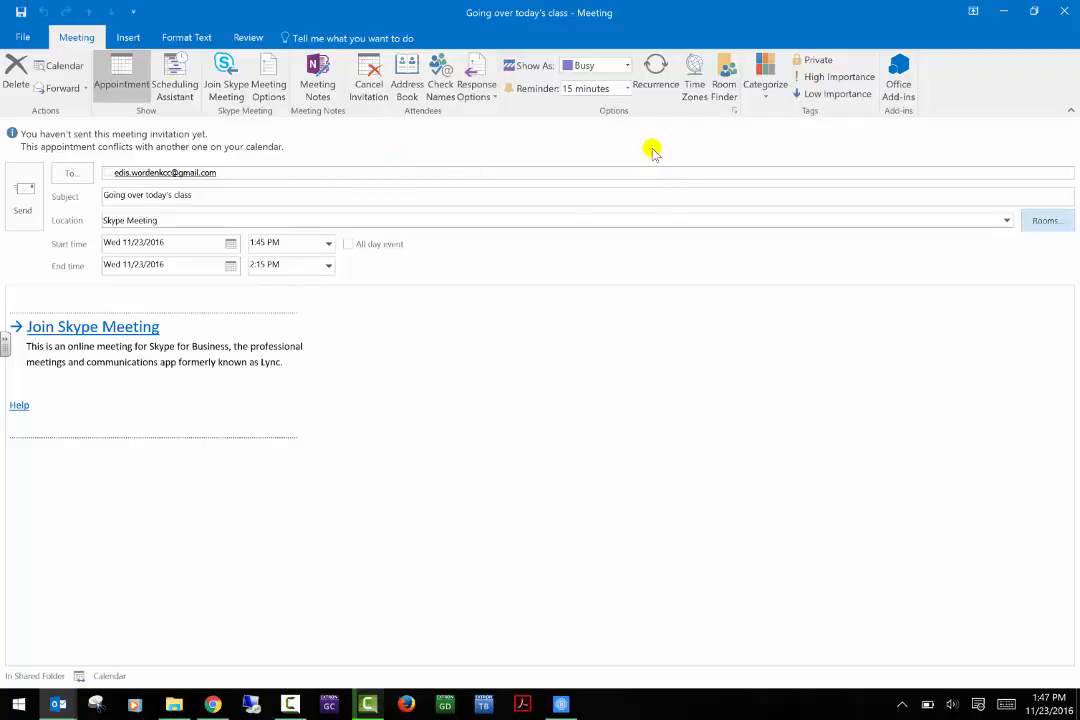
Make the meeting recur monthly on day 23, ending after 12 occurrences.
left_click(668, 77)
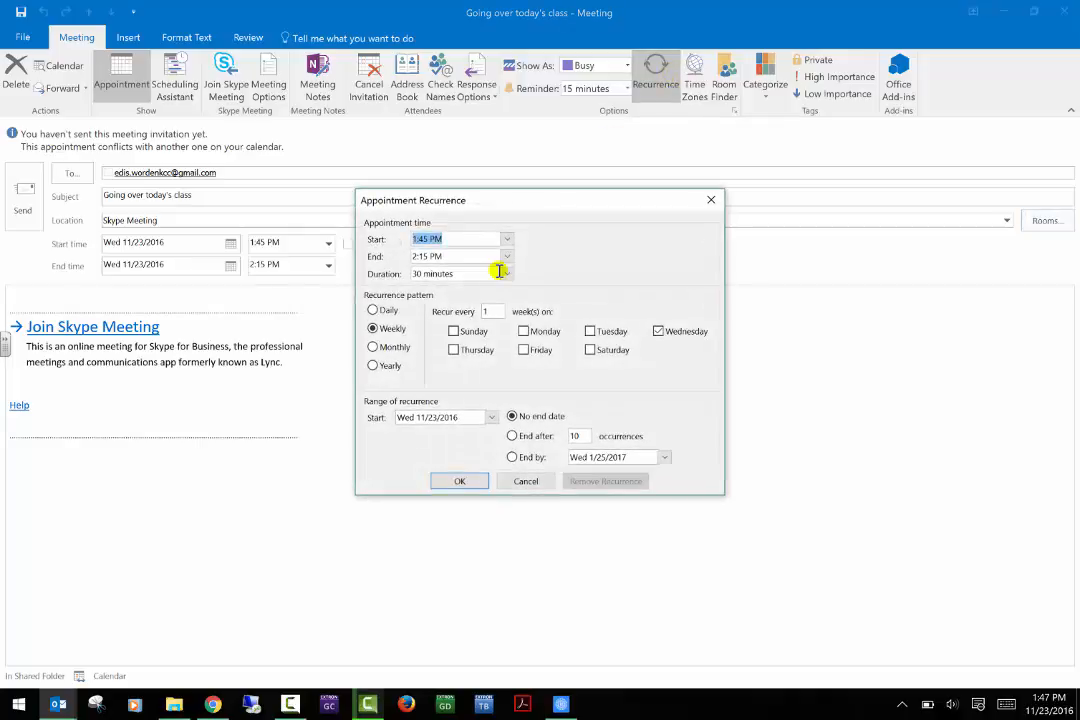
left_click(387, 348)
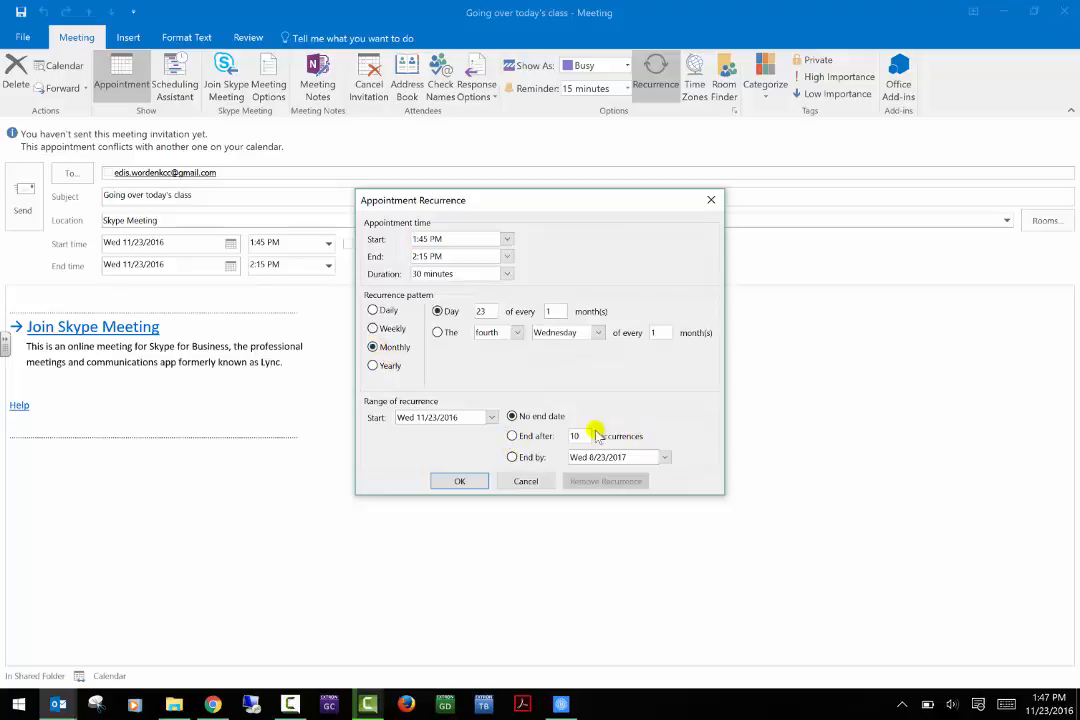
left_click_drag(585, 437, 512, 418)
type("12")
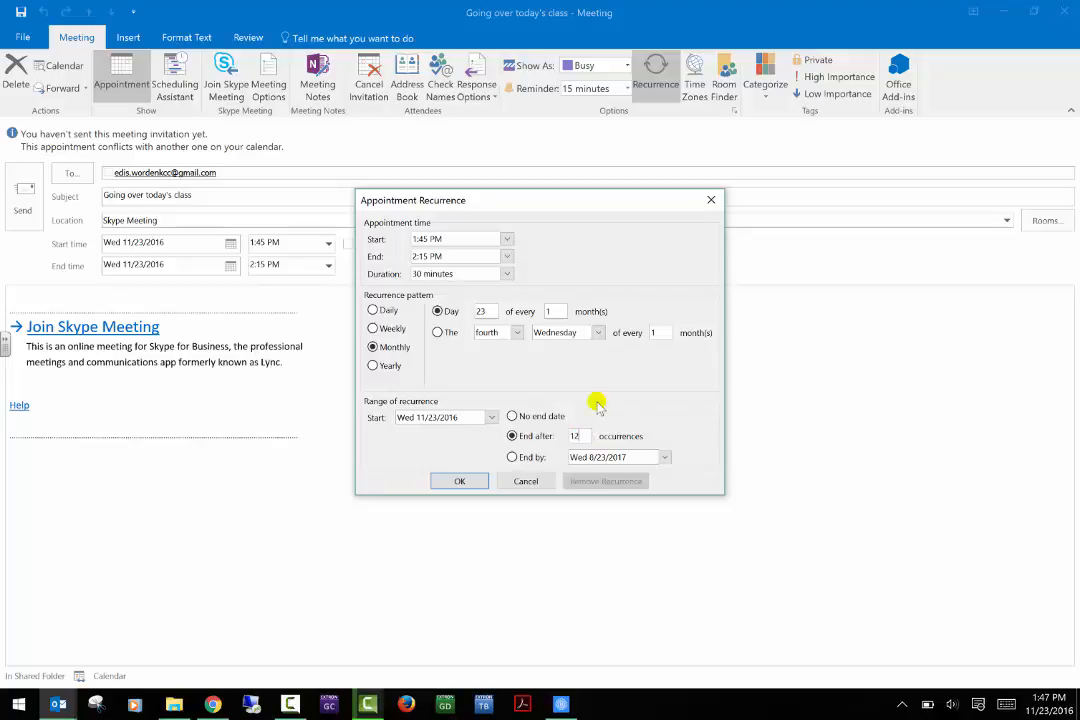
left_click(461, 481)
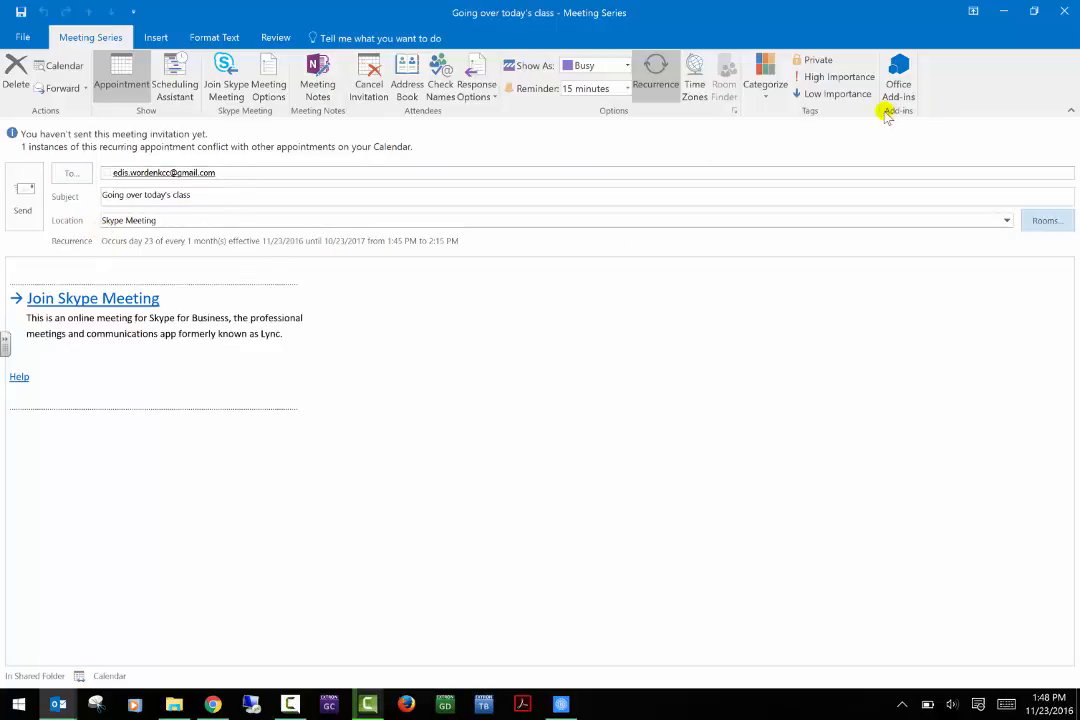
Mark the meeting High Importance and open the Address Book showing the required attendee.
left_click(843, 80)
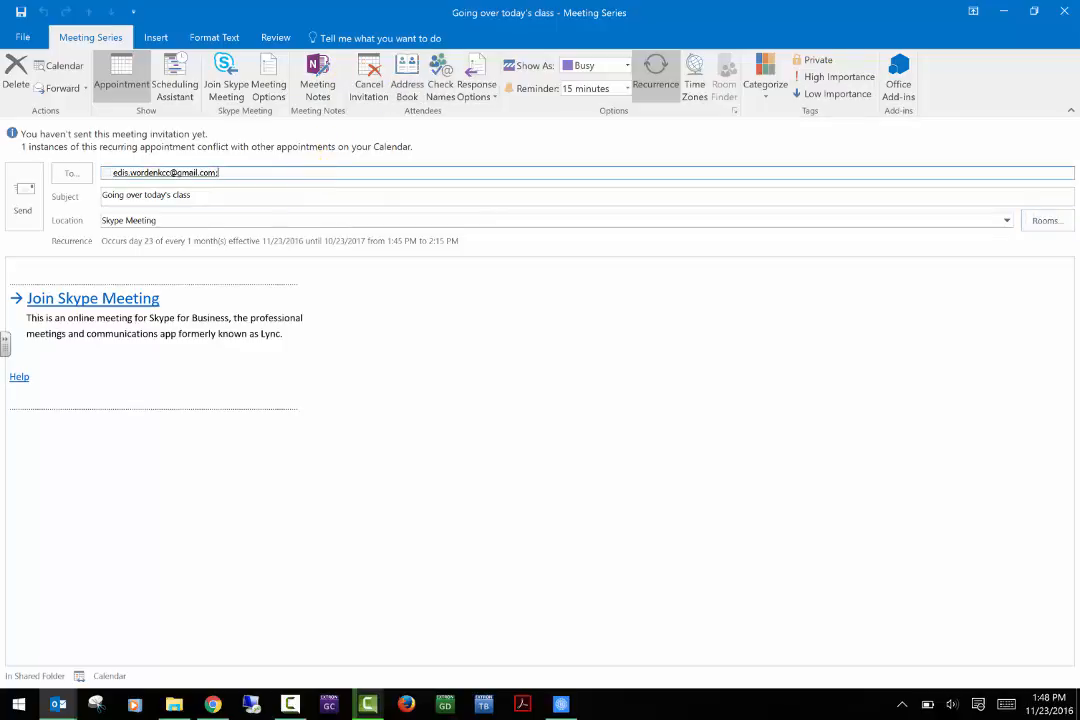
type(";")
key("ctrl+z")
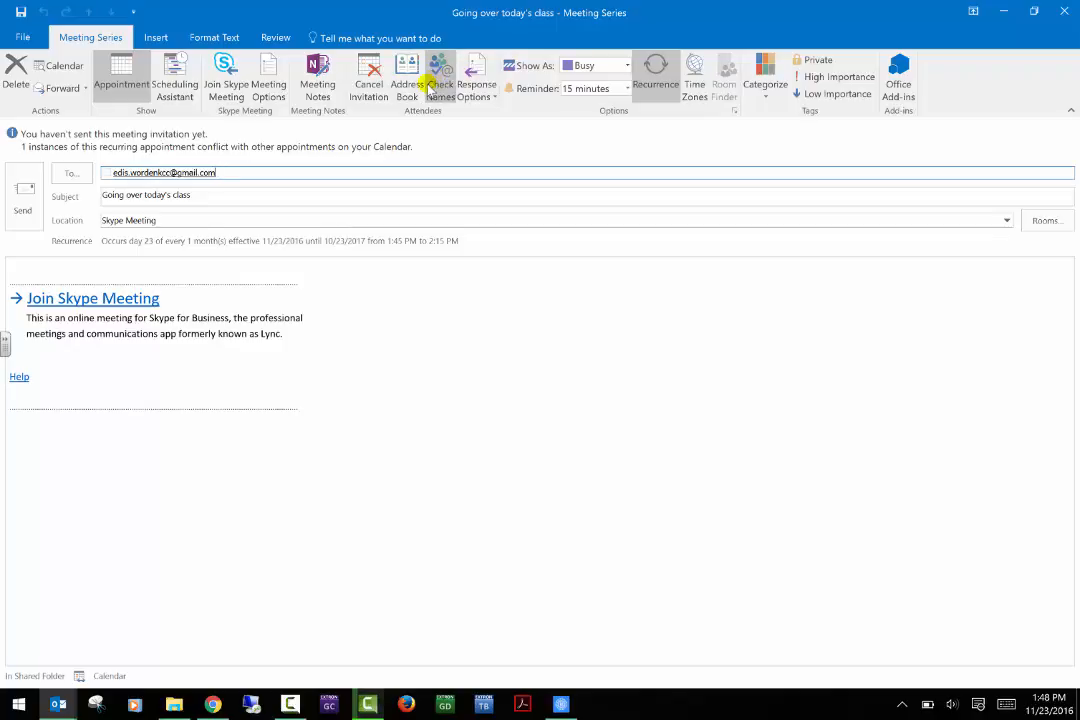
left_click(406, 86)
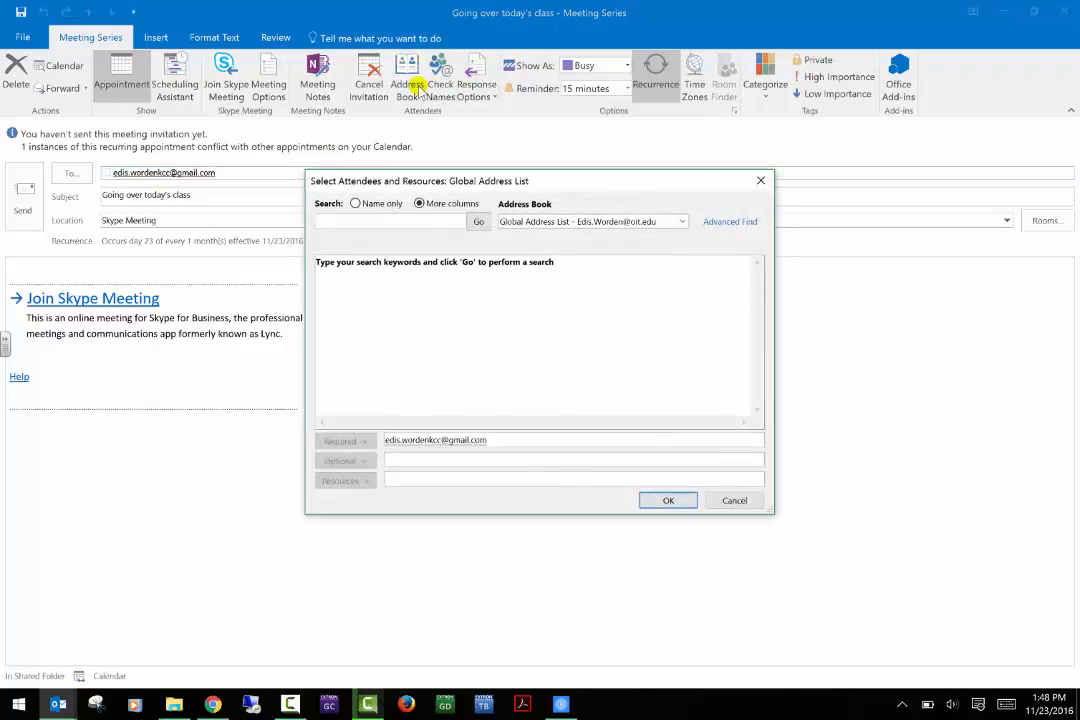
Close the attendee picker and assign the Blue category to the meeting series.
left_click(757, 182)
left_click(764, 88)
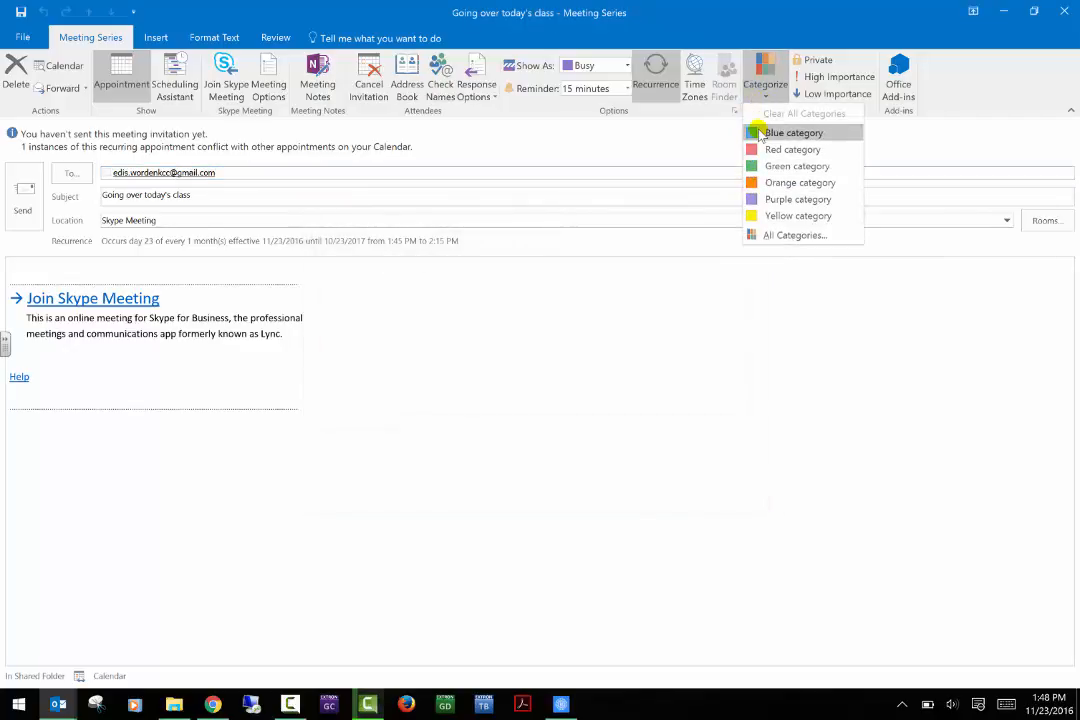
left_click(760, 133)
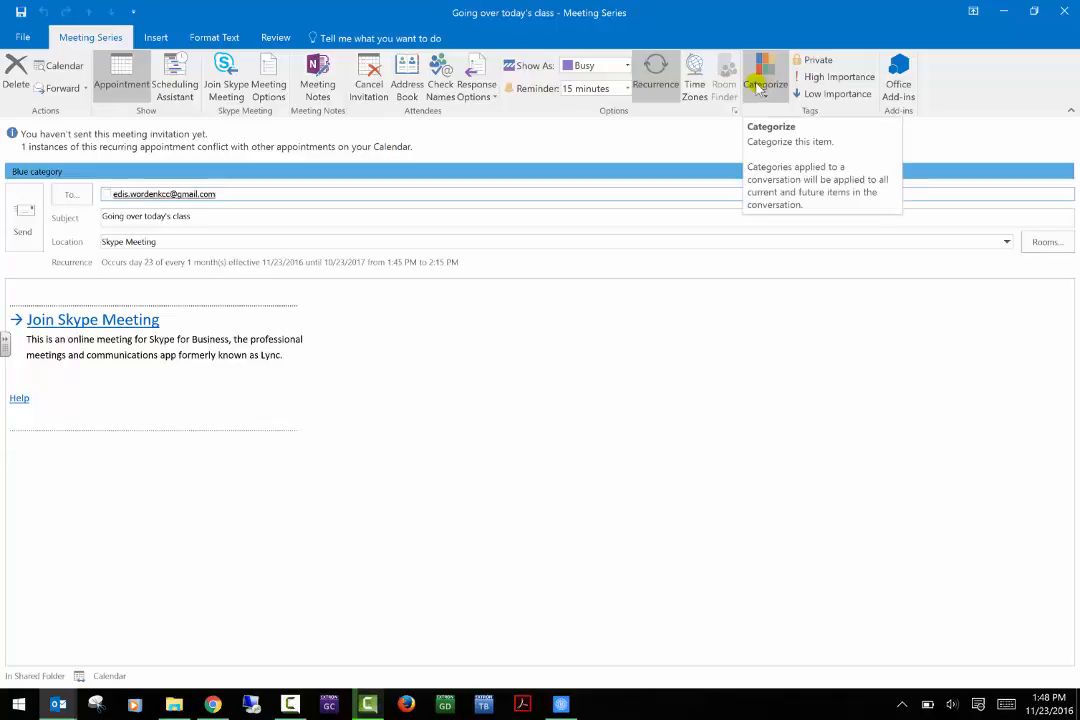
left_click(593, 179)
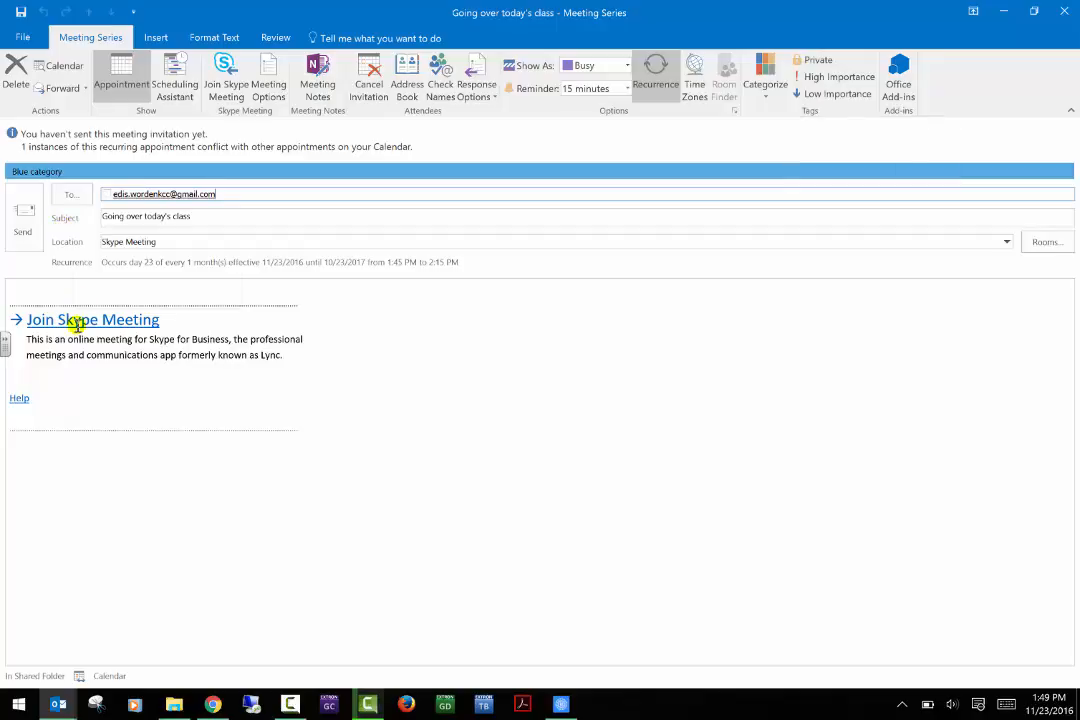
Send the invitation and check its November 23 and December 23 occurrences in the calendar.
left_click(14, 210)
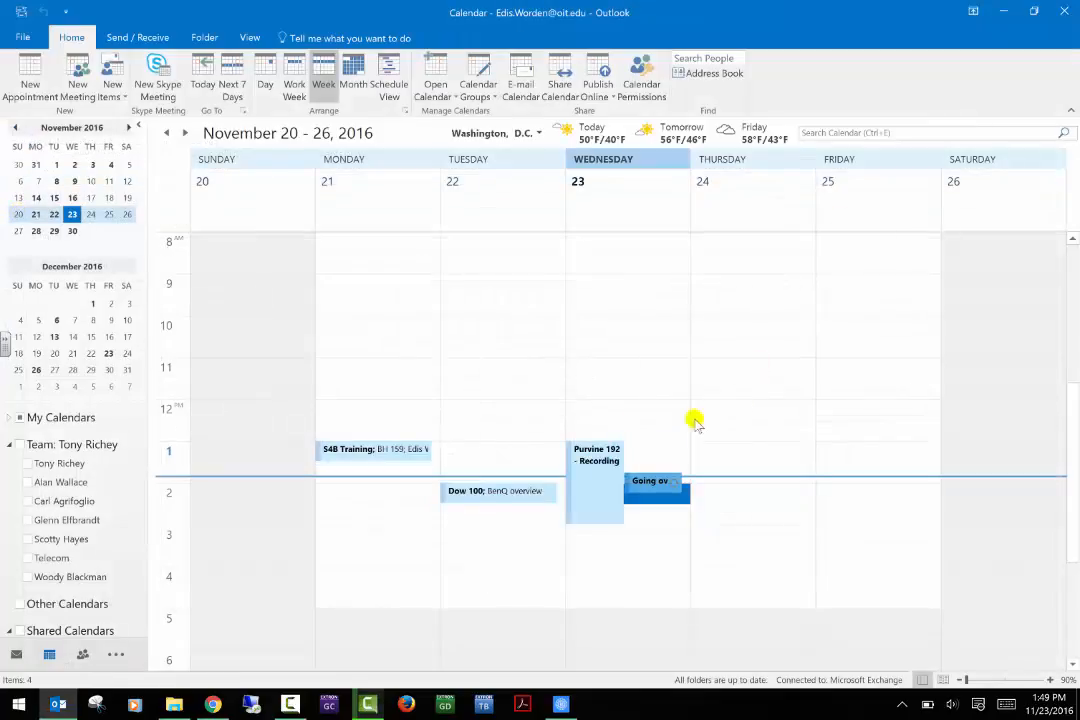
left_click(660, 492)
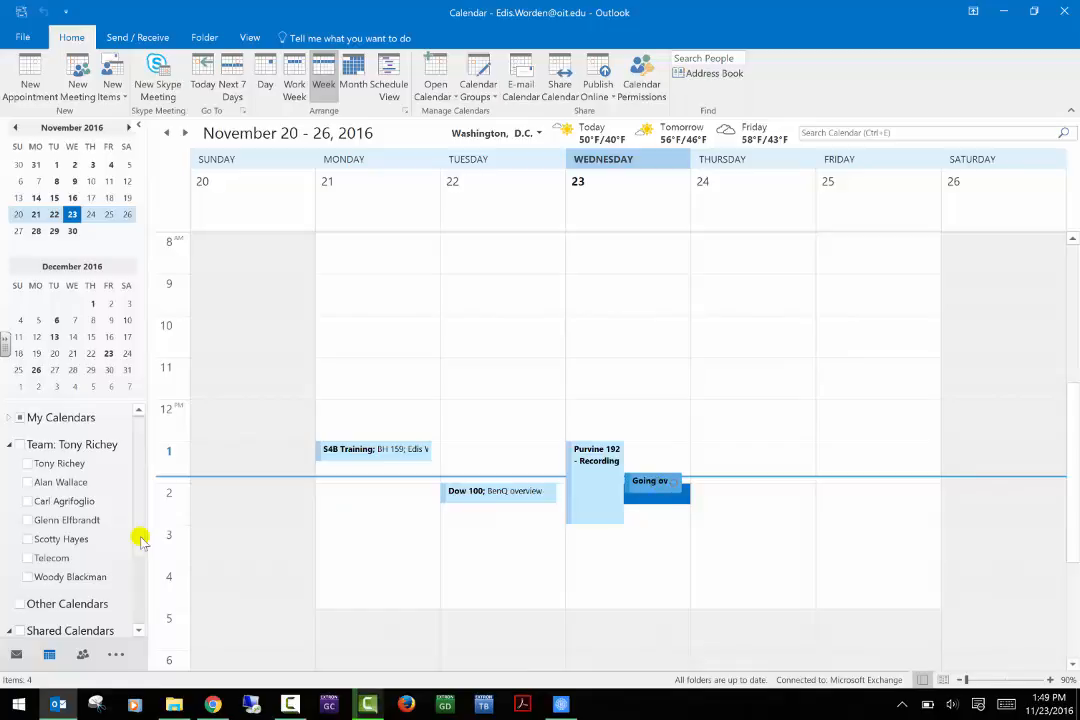
left_click(108, 353)
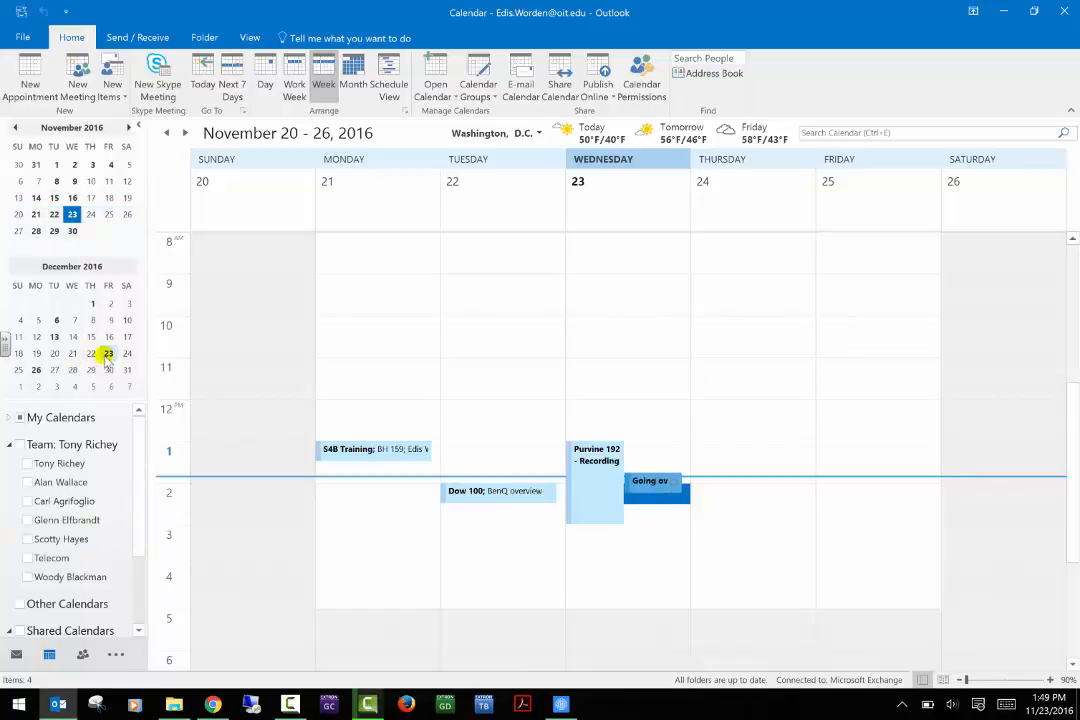
left_click(881, 484)
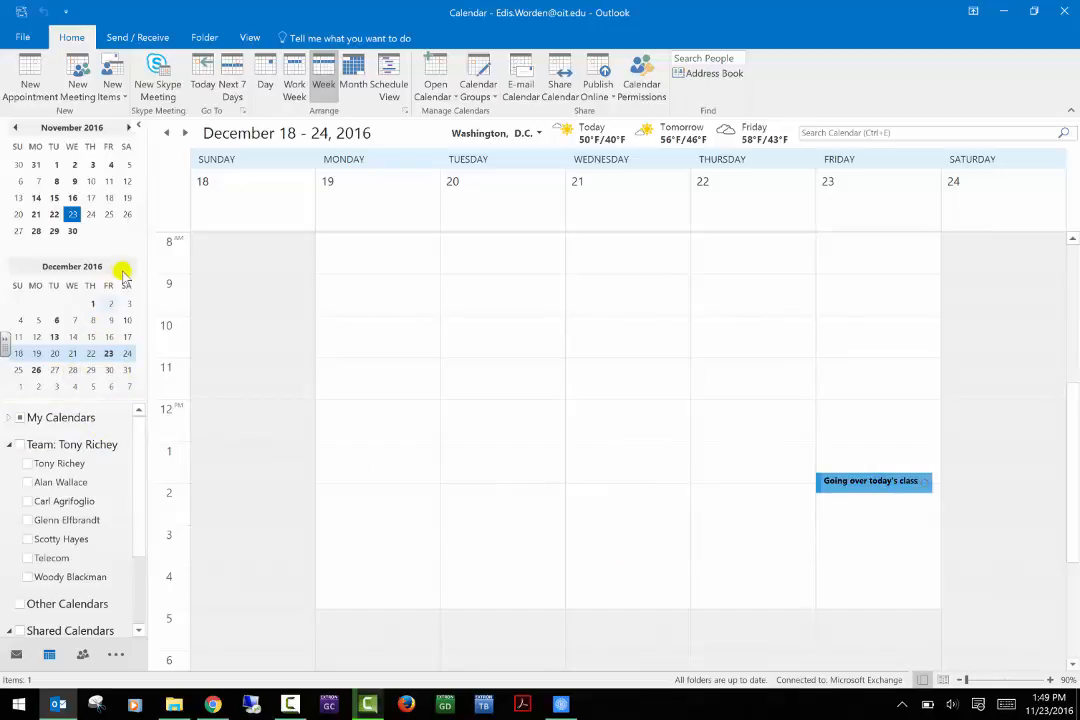
Jump to the week of January 23, 2017 to confirm the monthly recurrence.
left_click(128, 127)
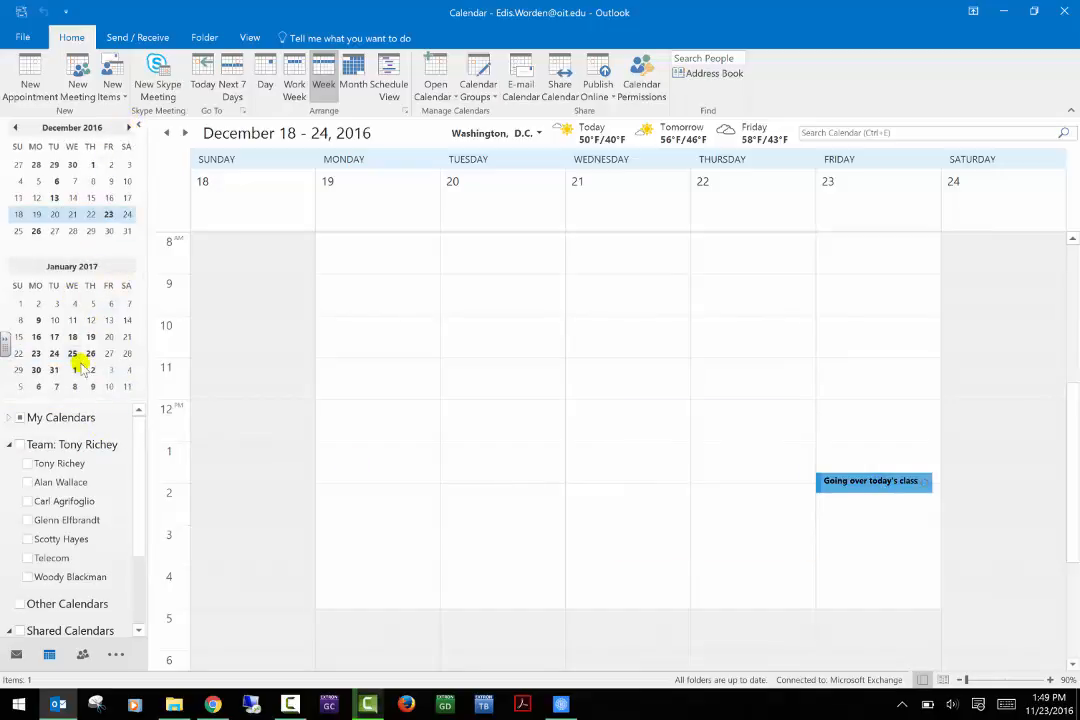
left_click(36, 354)
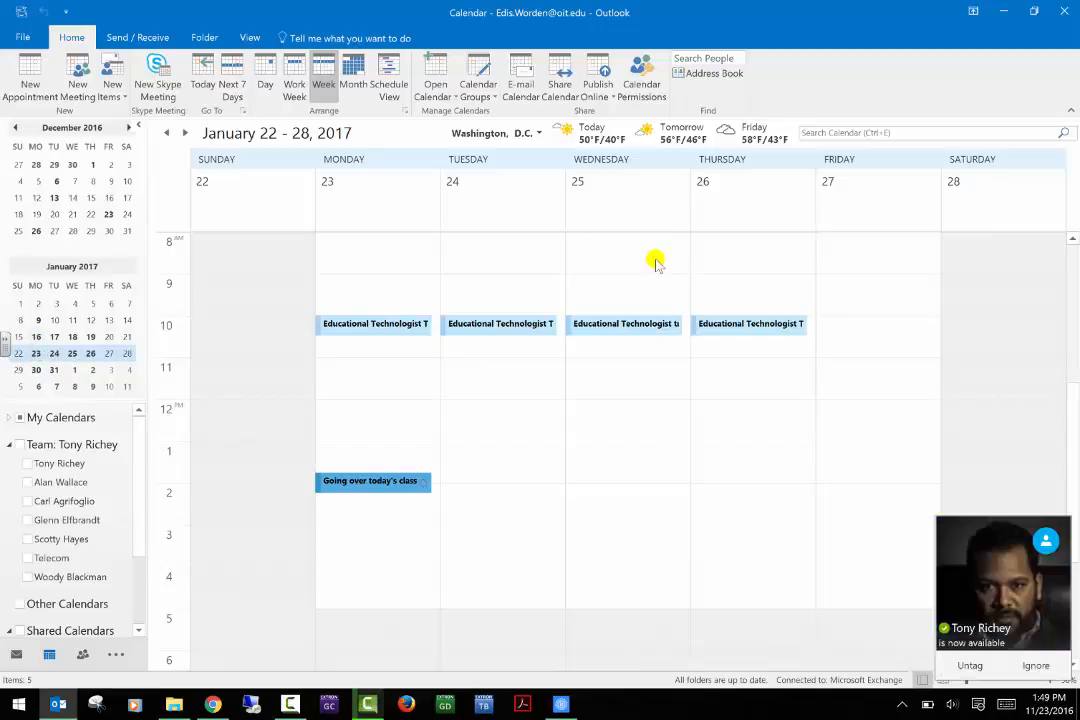
left_click(229, 708)
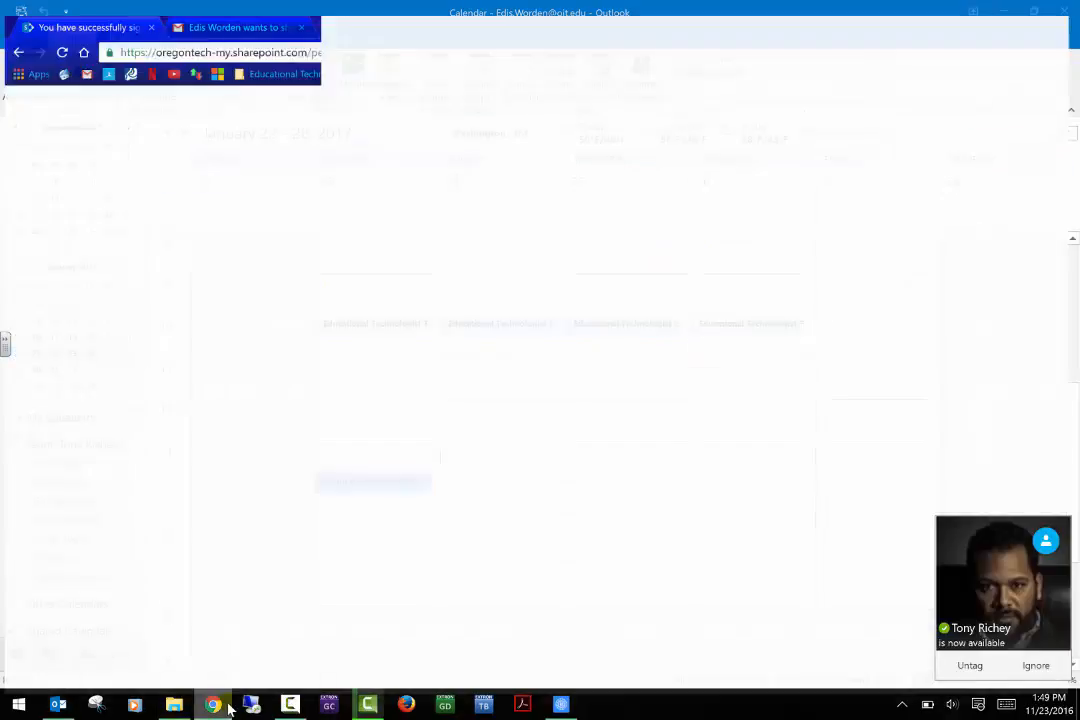
In Gmail, accept the 'Going over today's class' invitation and follow its Join Skype Meeting link.
left_click(222, 10)
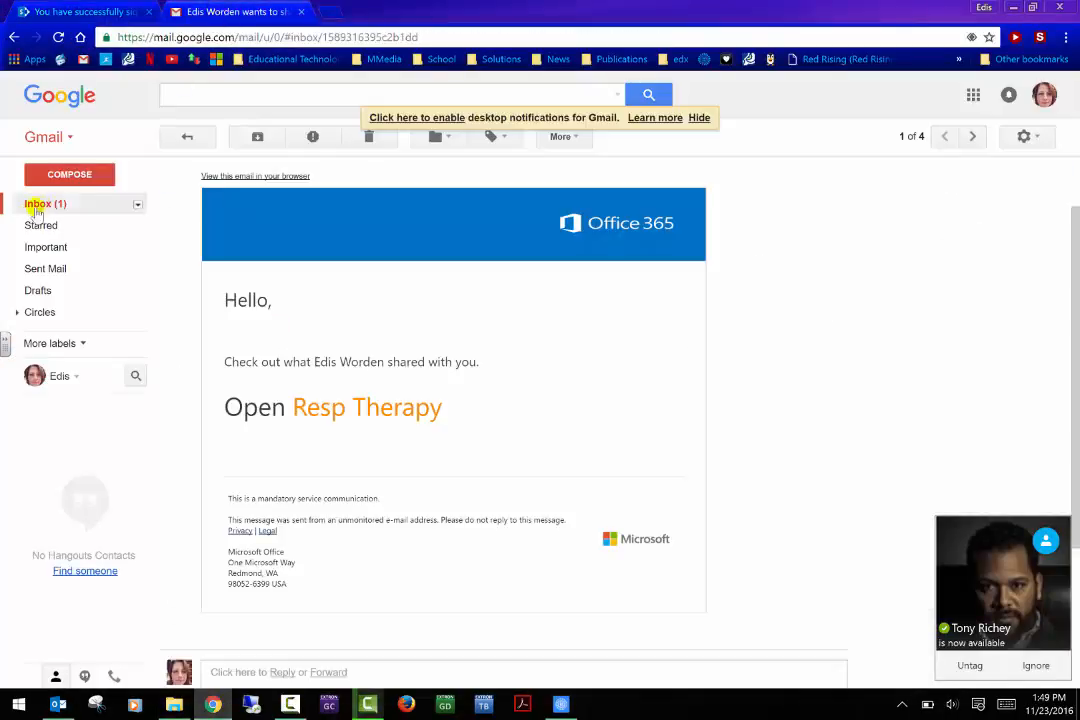
left_click(40, 203)
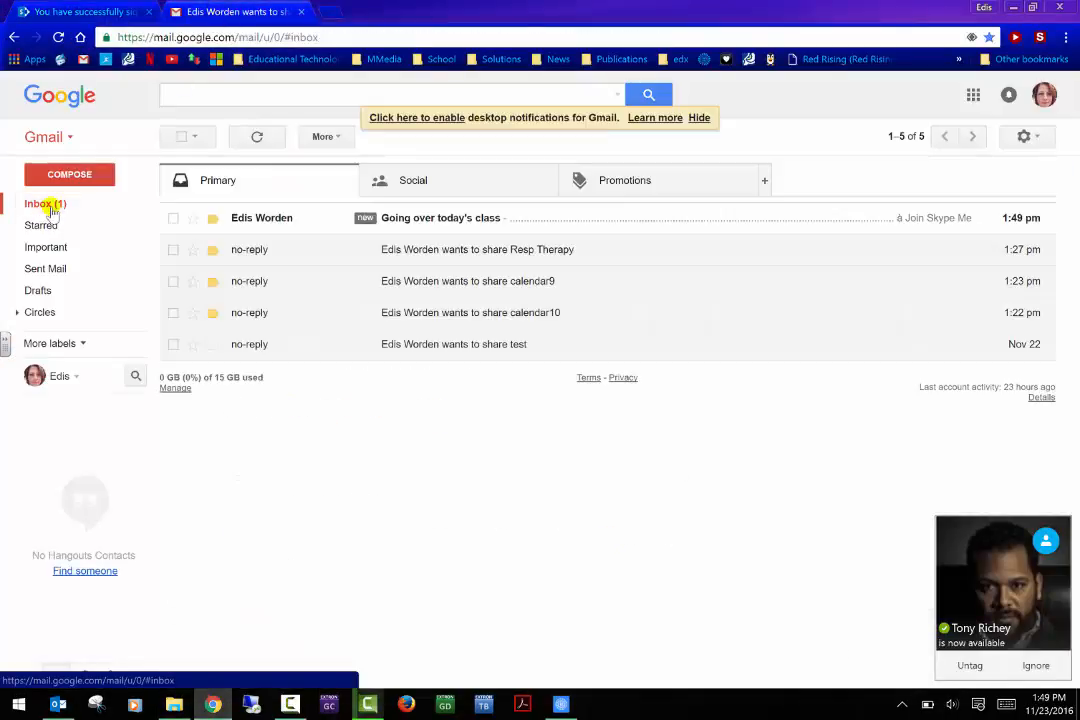
left_click(479, 216)
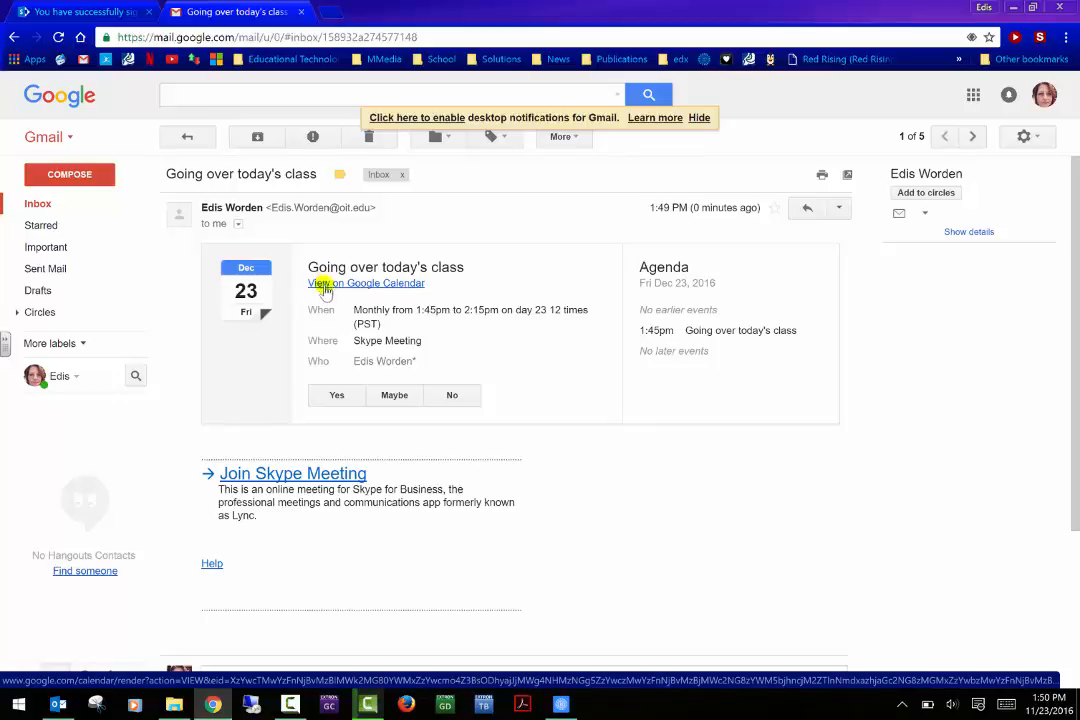
left_click(338, 396)
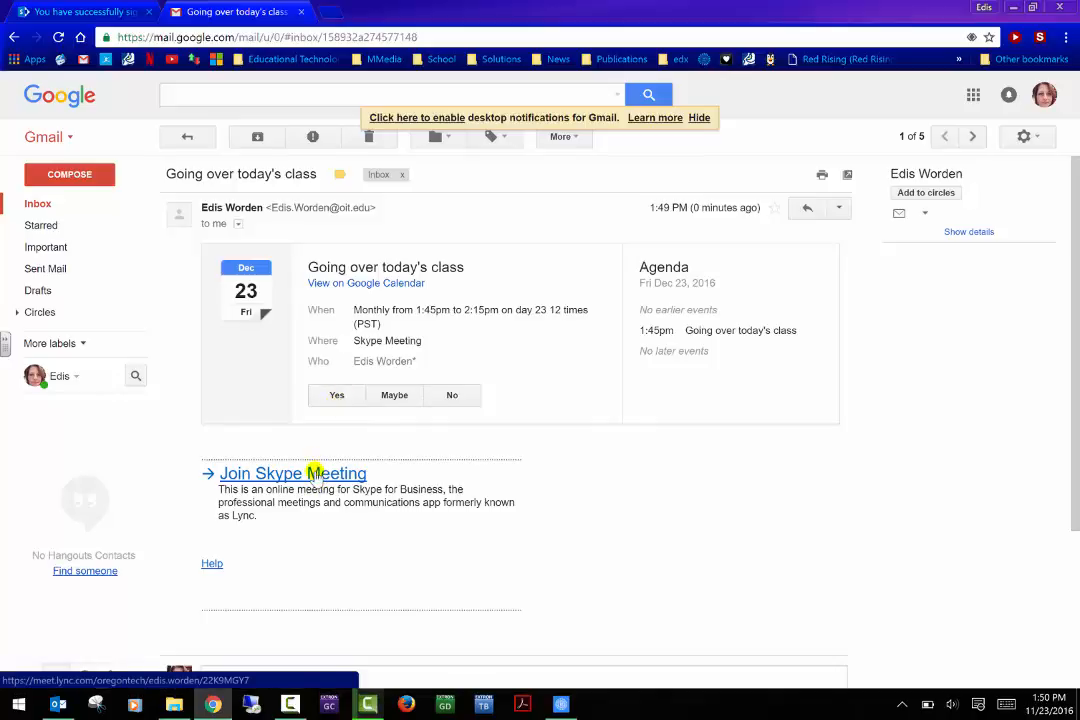
left_click(315, 473)
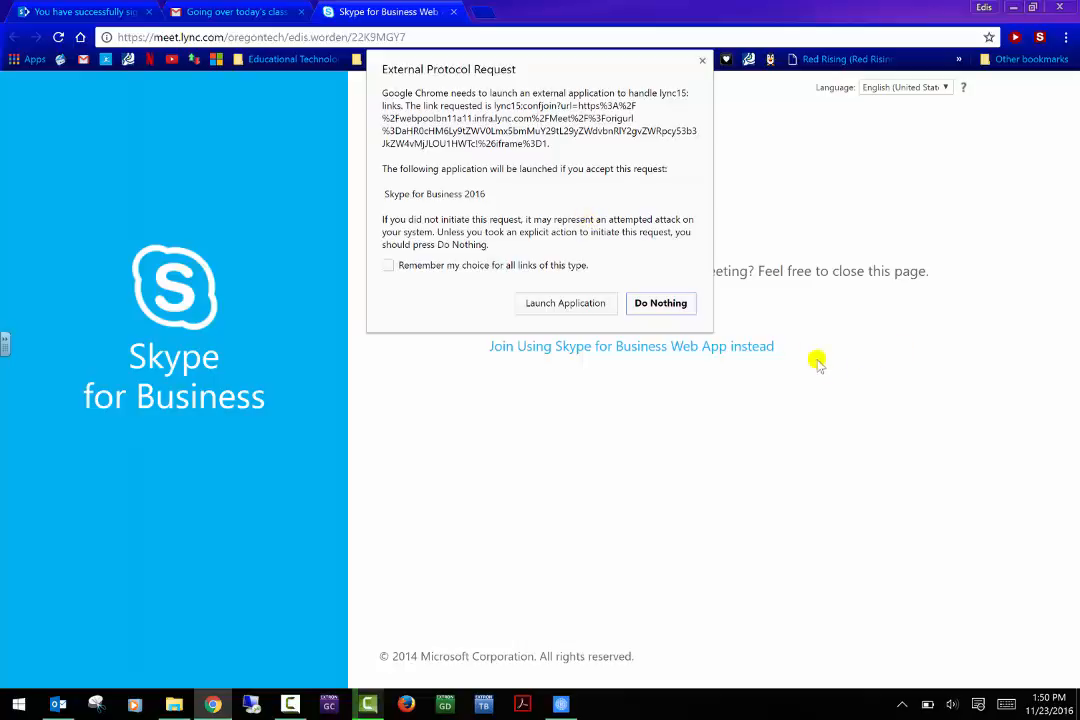
Join through Skype for Business Web App, getting and launching the Skype Meetings App plug-in.
left_click(664, 303)
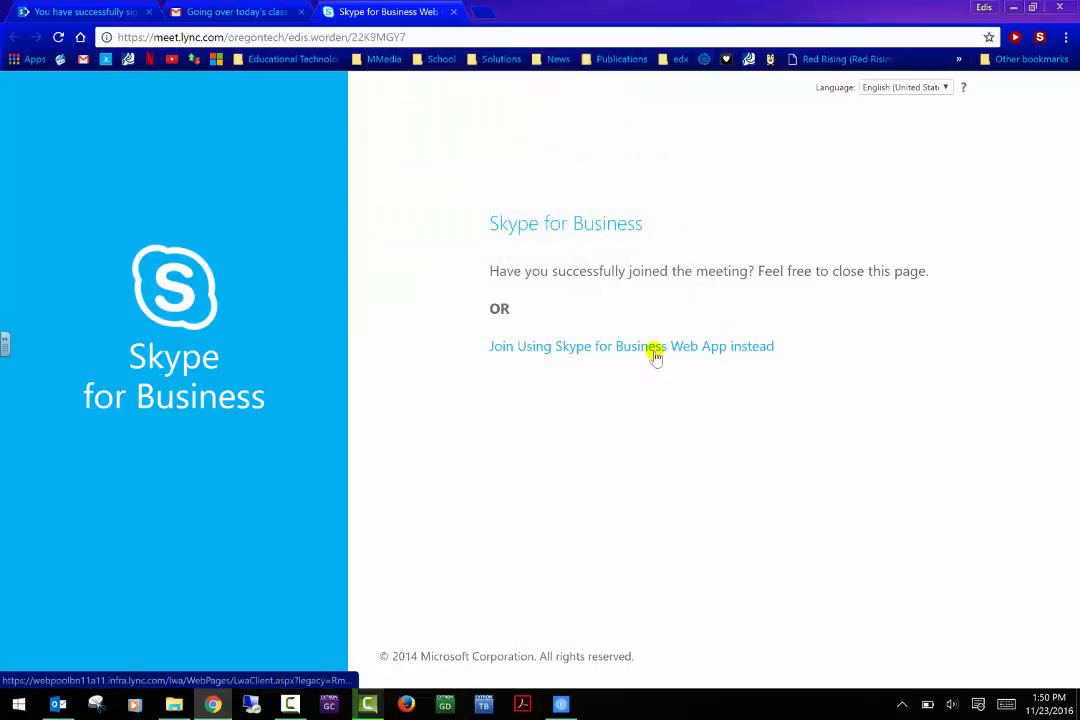
left_click(655, 347)
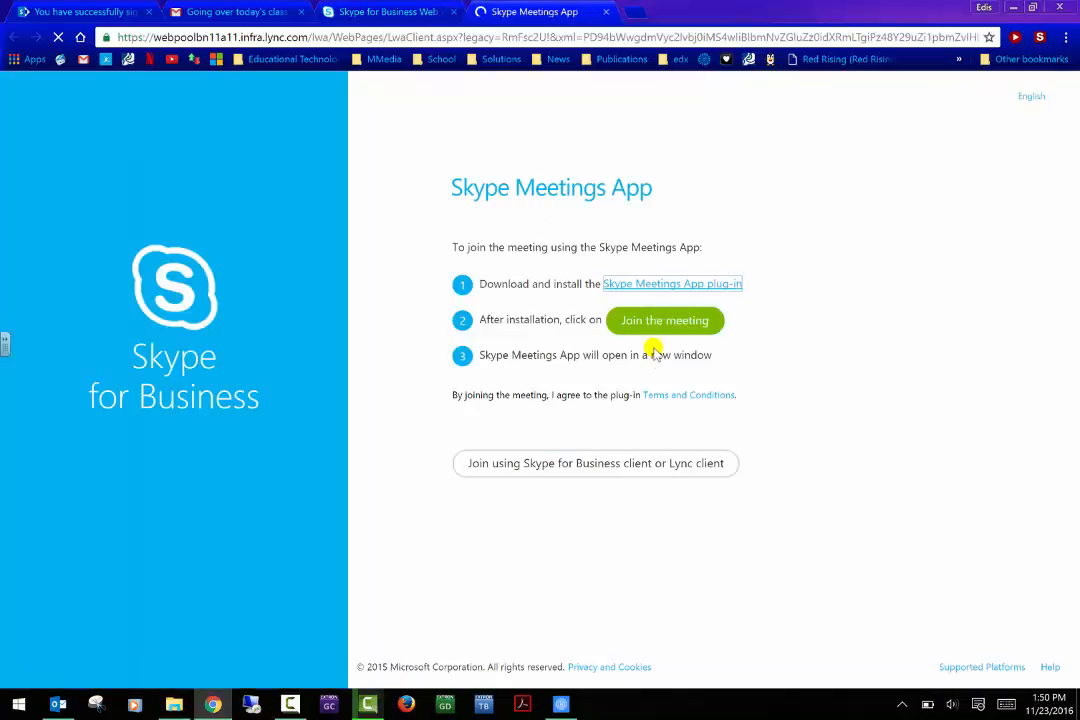
left_click(657, 333)
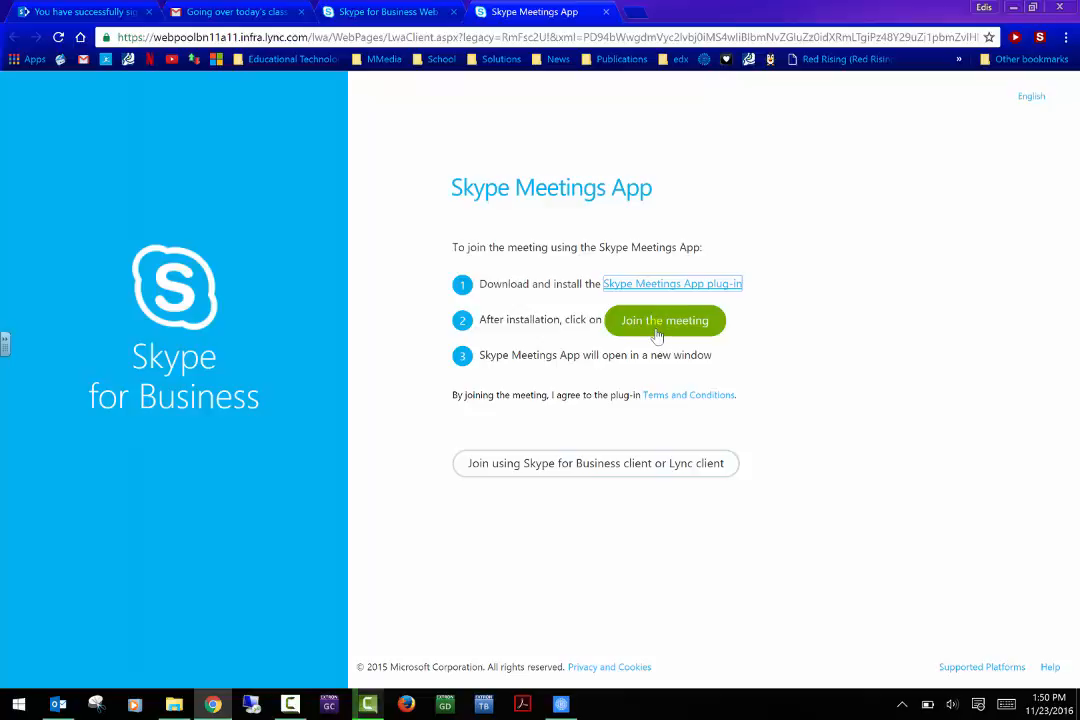
left_click(655, 289)
left_click(679, 322)
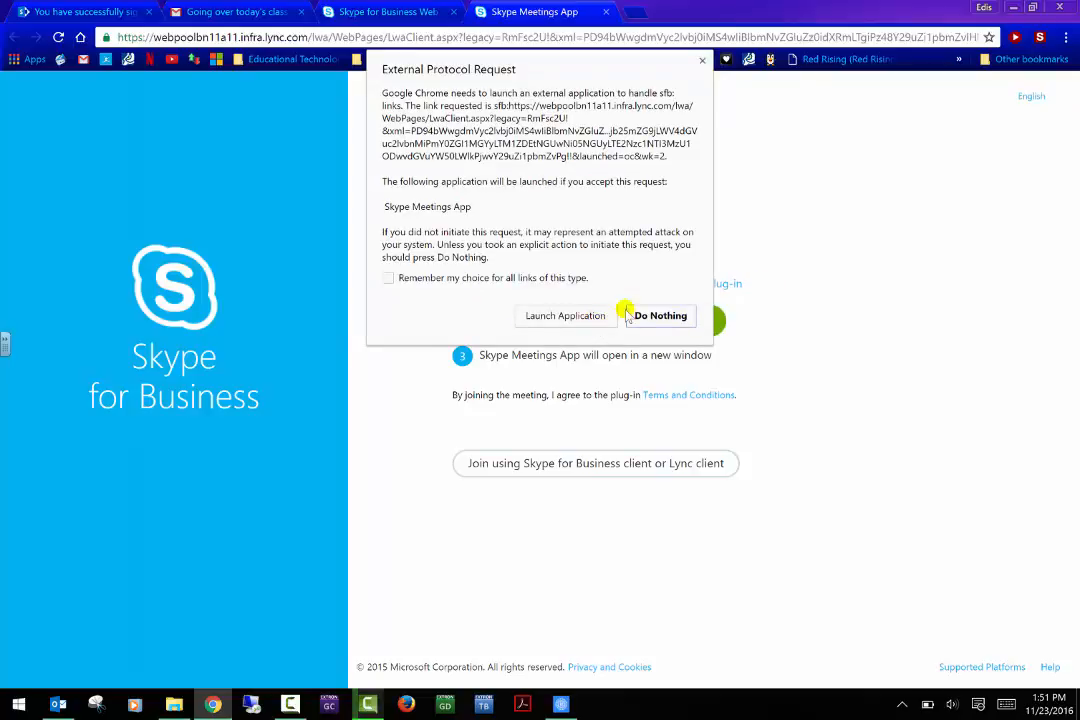
left_click(566, 315)
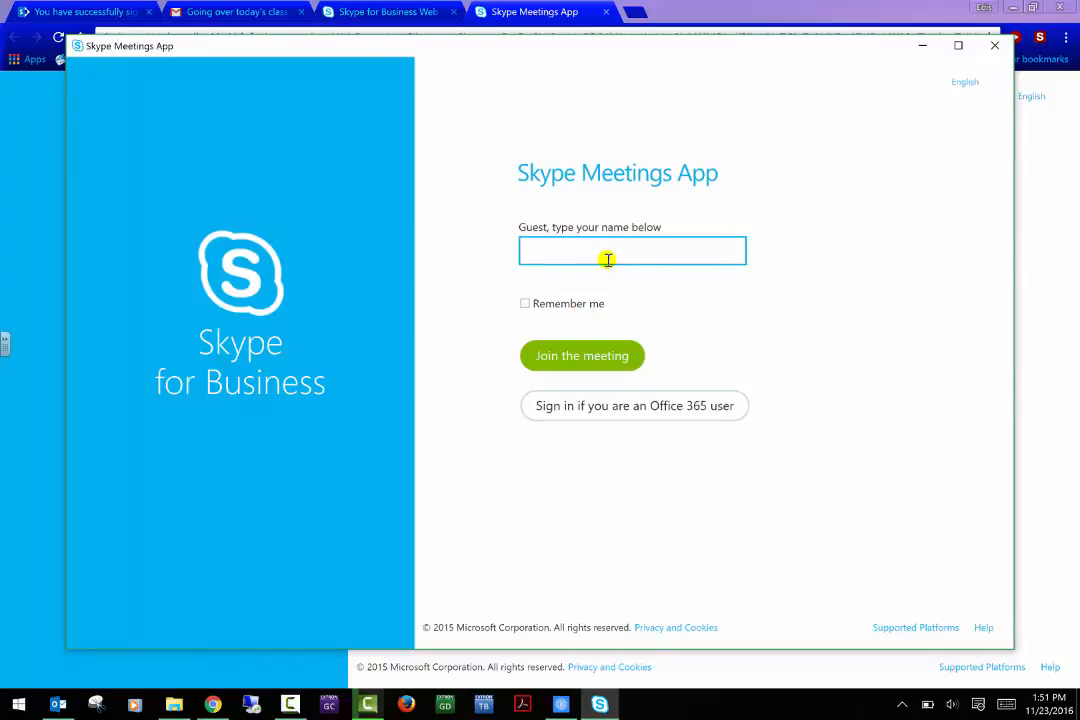
Join the Skype meeting as a guest, entering a guest display name.
type("Edis")
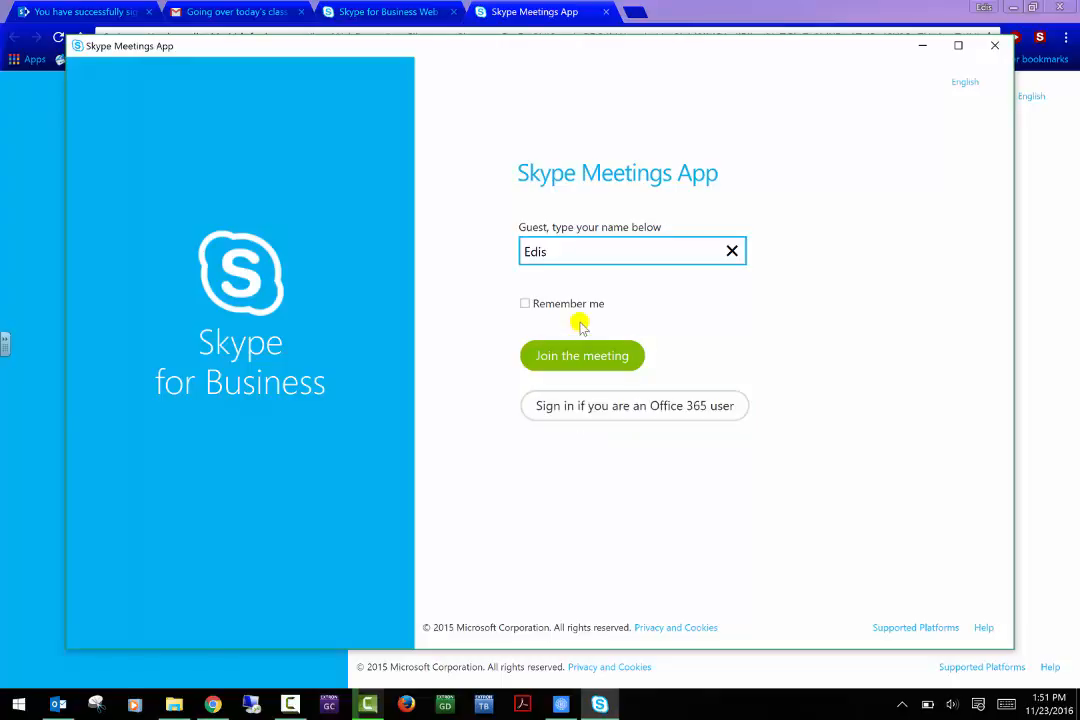
left_click(572, 400)
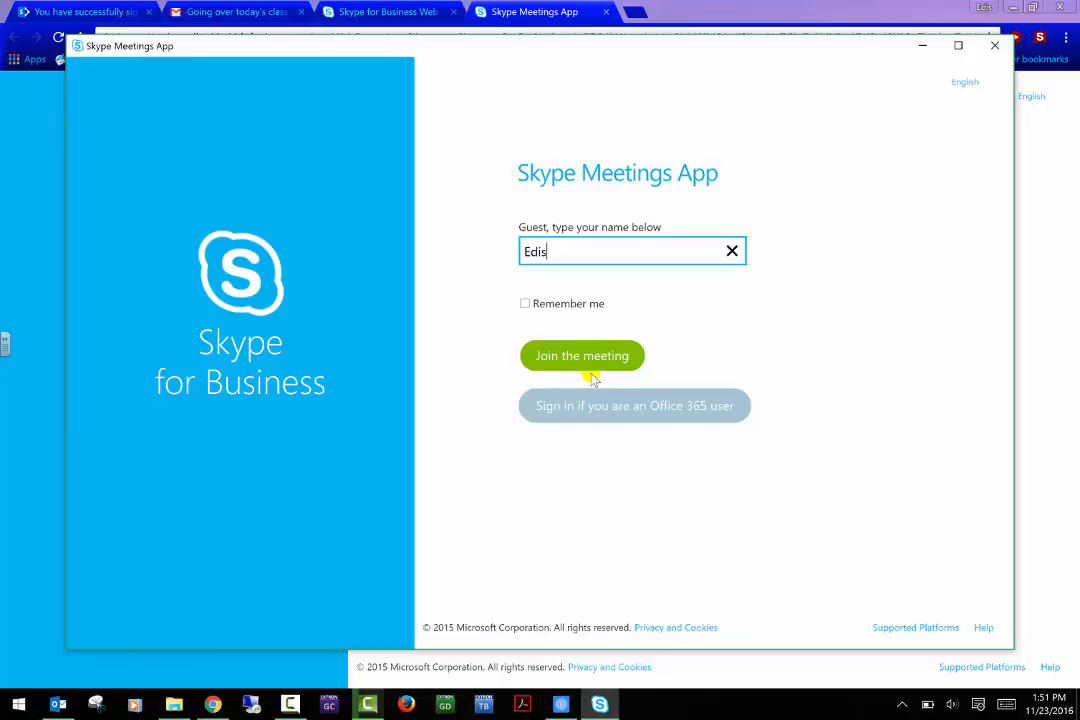
left_click(595, 357)
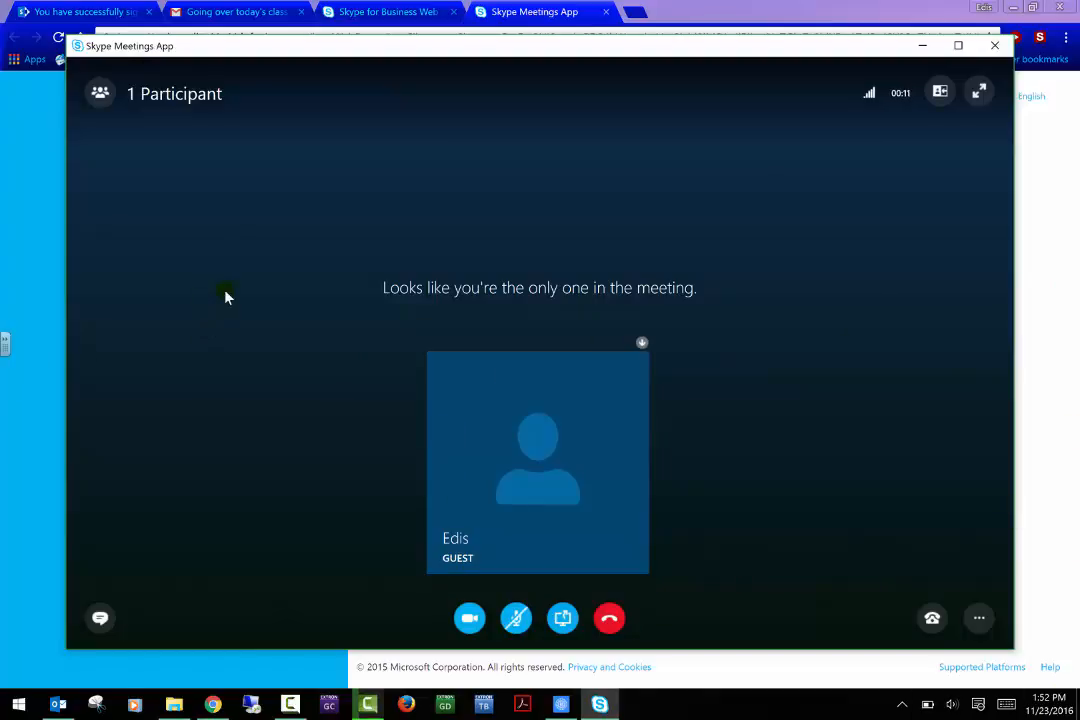
Hang up the meeting and close the call window and the Outlook windows.
left_click(993, 45)
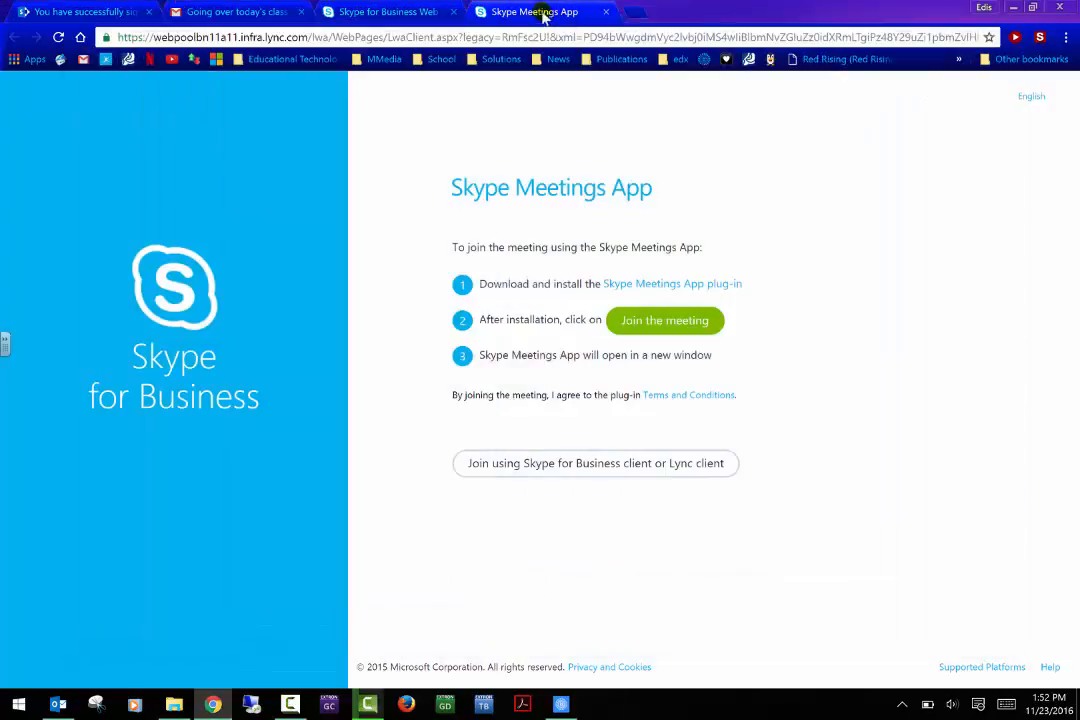
left_click(58, 704)
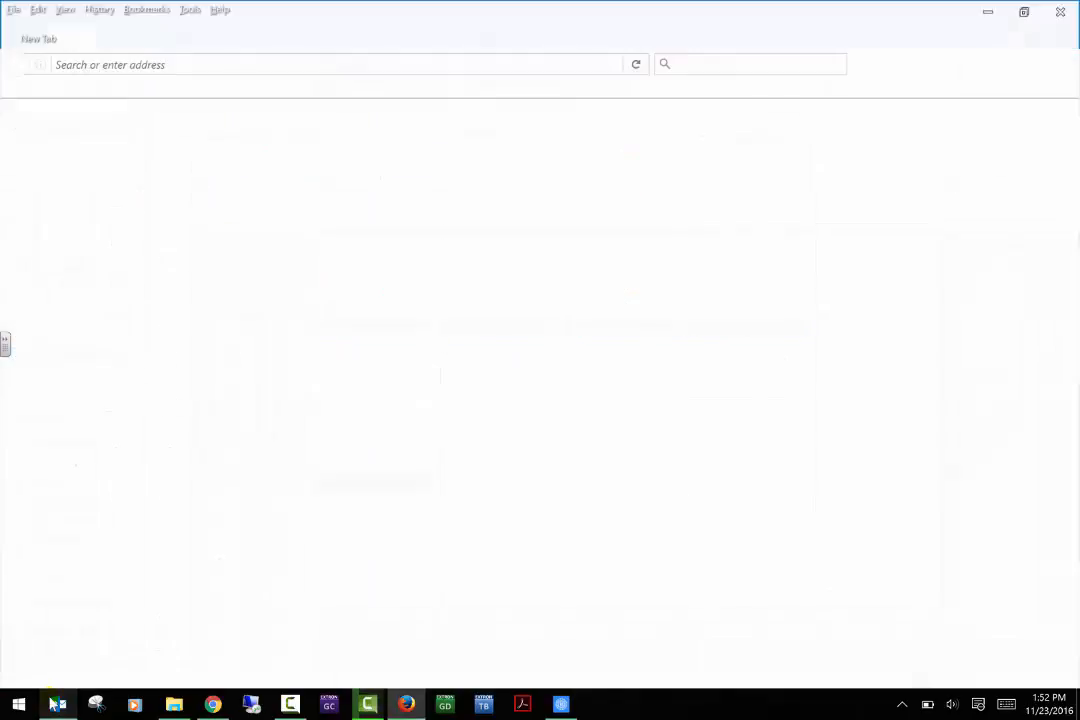
left_click(1067, 10)
left_click(1067, 10)
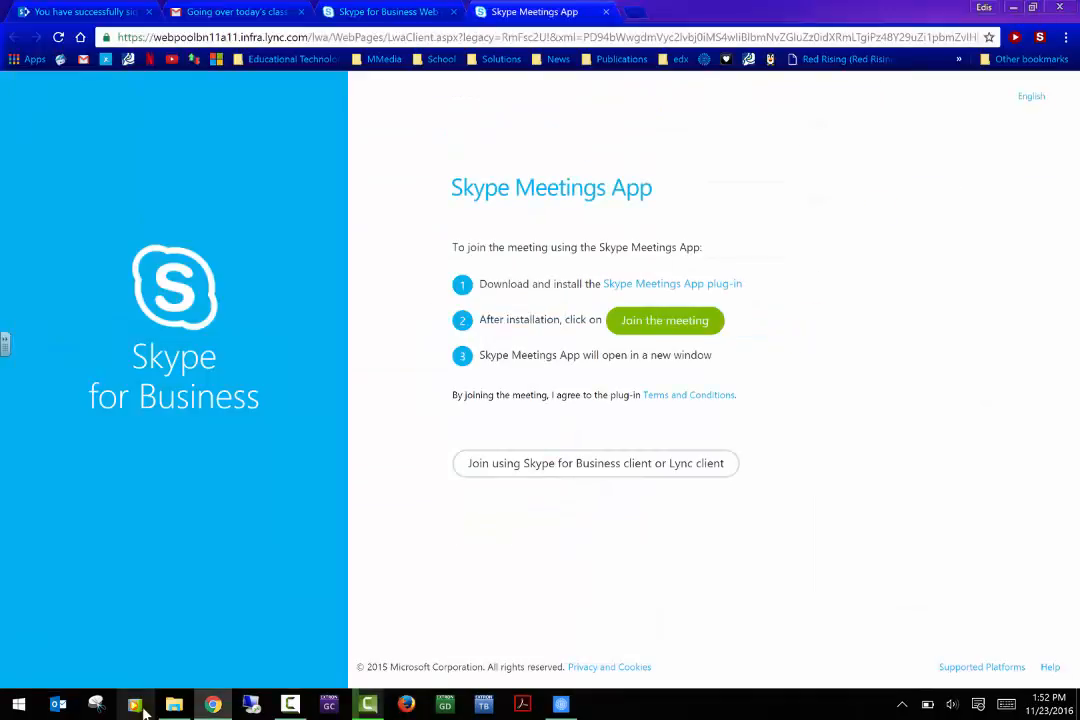